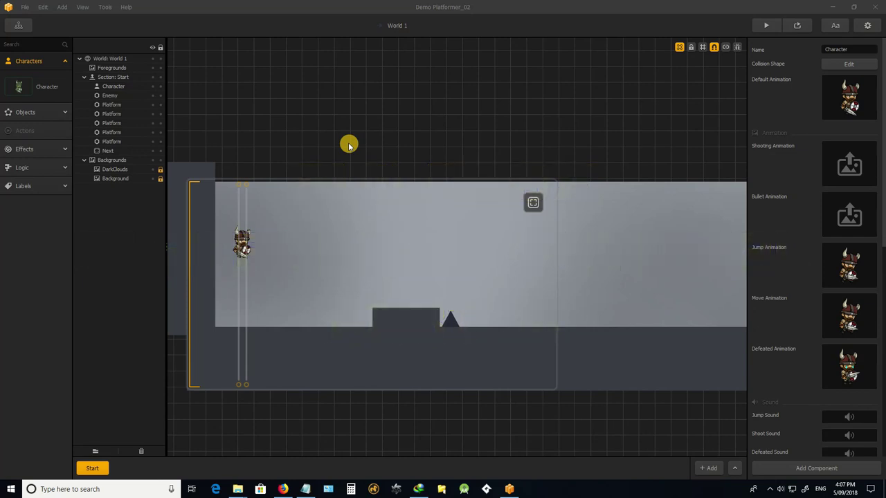
# - Bring up the Parallax Desert Background asset page in Firefox
pyautogui.scroll(-2, 332, 156)
pyautogui.scroll(3, 247, 223)
pyautogui.scroll(-2, 292, 175)
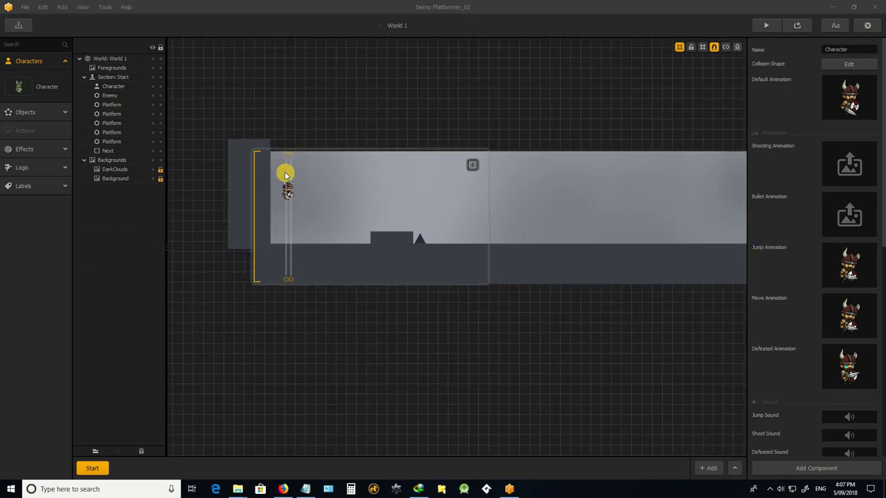
pyautogui.scroll(2, 308, 169)
pyautogui.scroll(-2, 312, 173)
pyautogui.scroll(2, 313, 179)
pyautogui.scroll(-1, 311, 178)
pyautogui.scroll(2, 312, 178)
pyautogui.scroll(-1, 311, 179)
pyautogui.scroll(-1, 312, 179)
pyautogui.scroll(3, 311, 178)
pyautogui.scroll(-1, 278, 163)
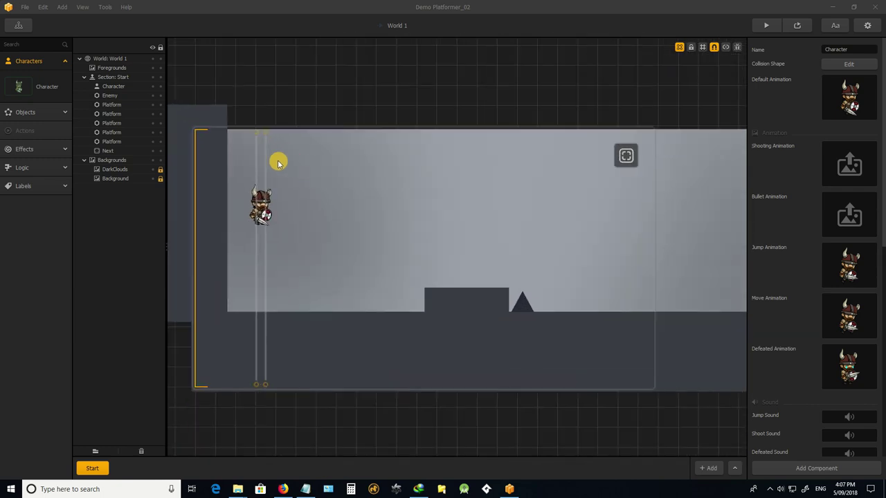
pyautogui.click(284, 490)
pyautogui.click(173, 24)
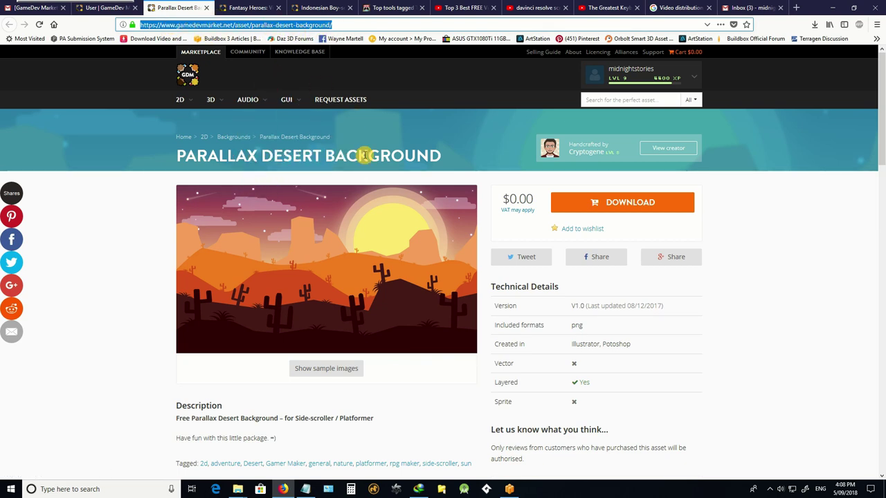
# - Reveal the Parallax Desert Background asset's sample images
pyautogui.moveTo(353, 282)
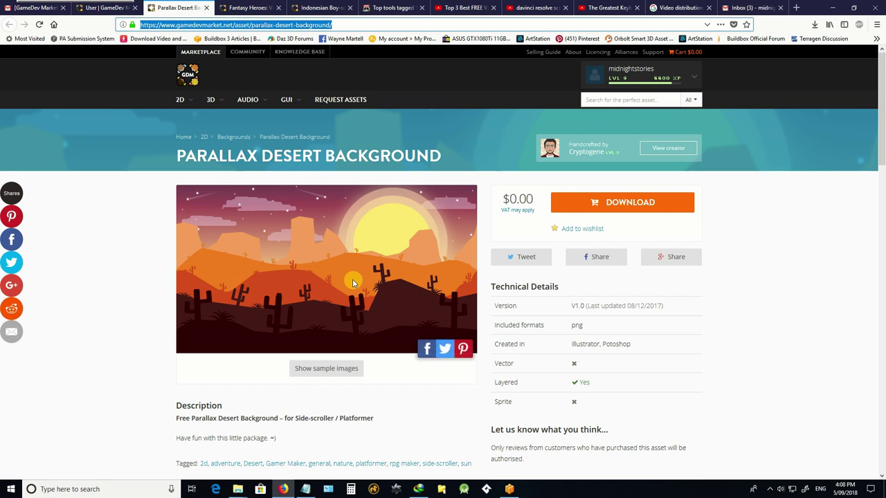
pyautogui.click(328, 368)
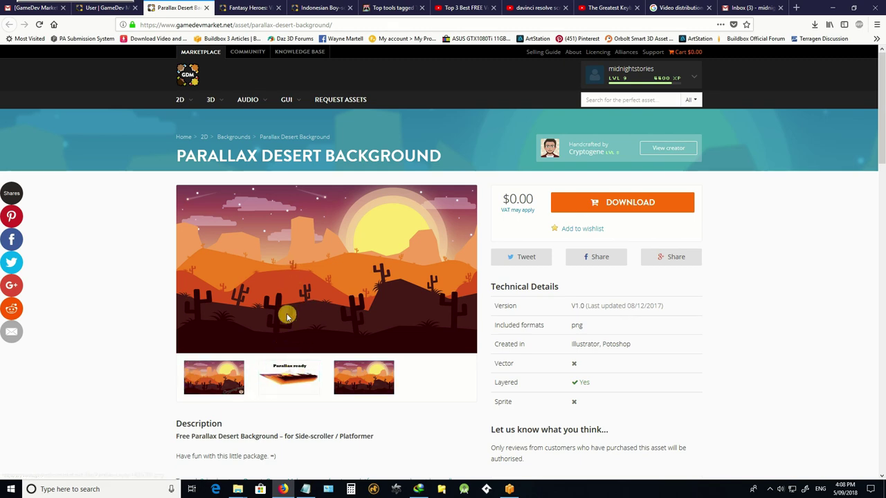
pyautogui.moveTo(395, 345)
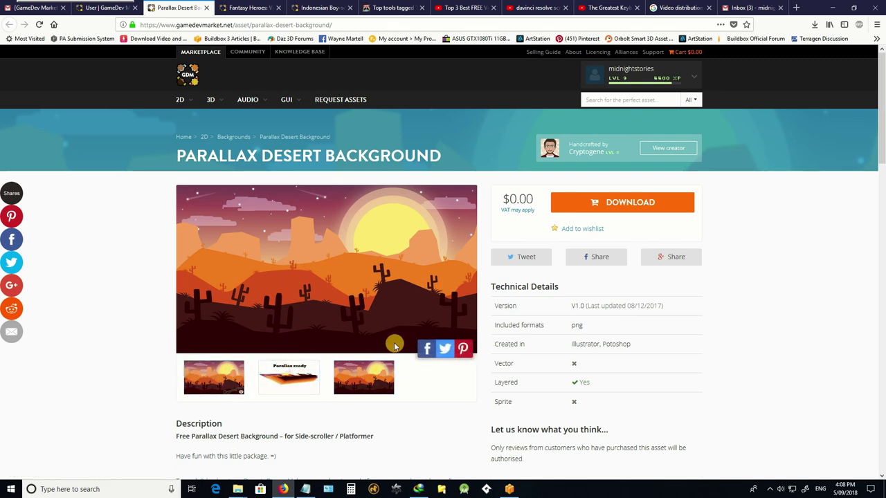
# - Return to the Buildbox level and open the Desert Parallax by Cryptogene folder
pyautogui.click(509, 490)
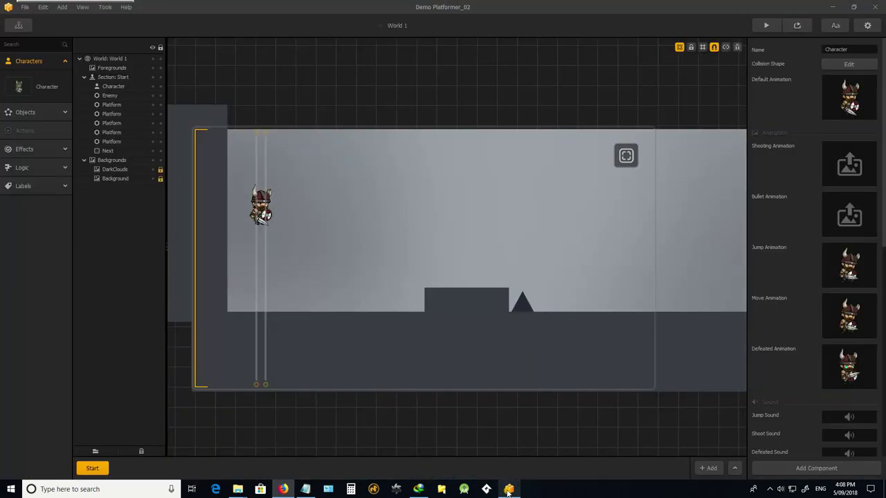
pyautogui.scroll(-3, 298, 242)
pyautogui.scroll(2, 305, 234)
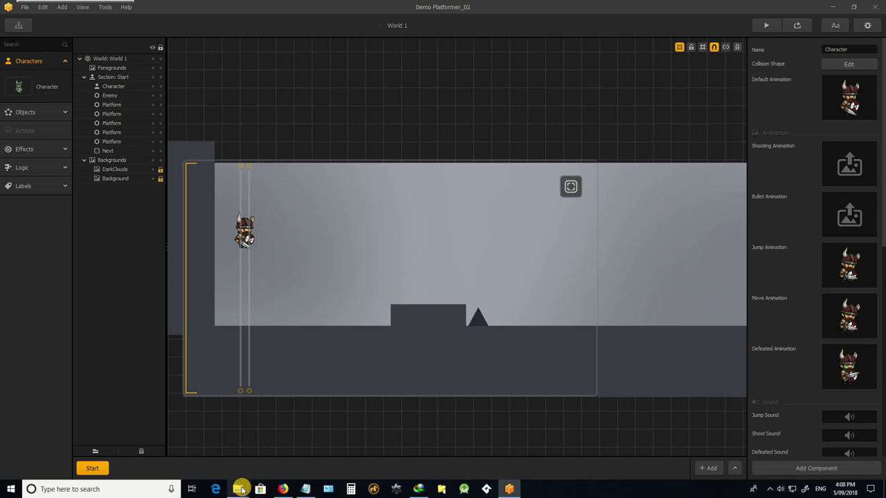
pyautogui.moveTo(237, 490)
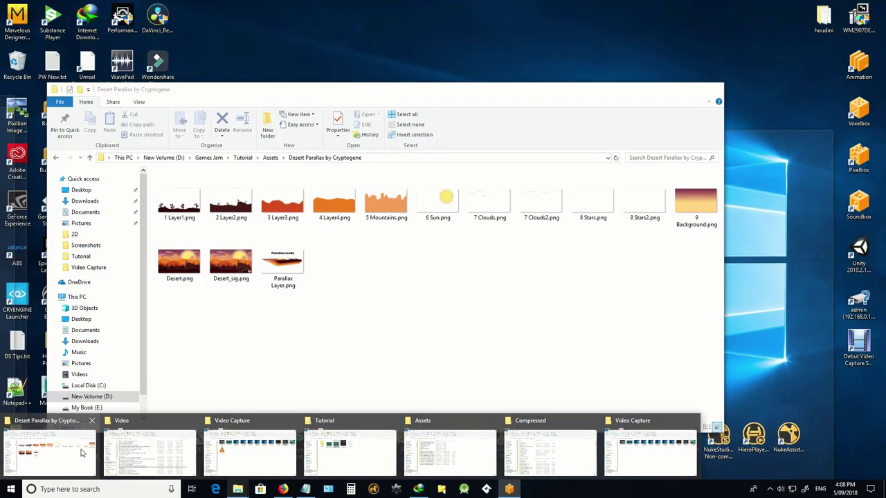
pyautogui.click(85, 445)
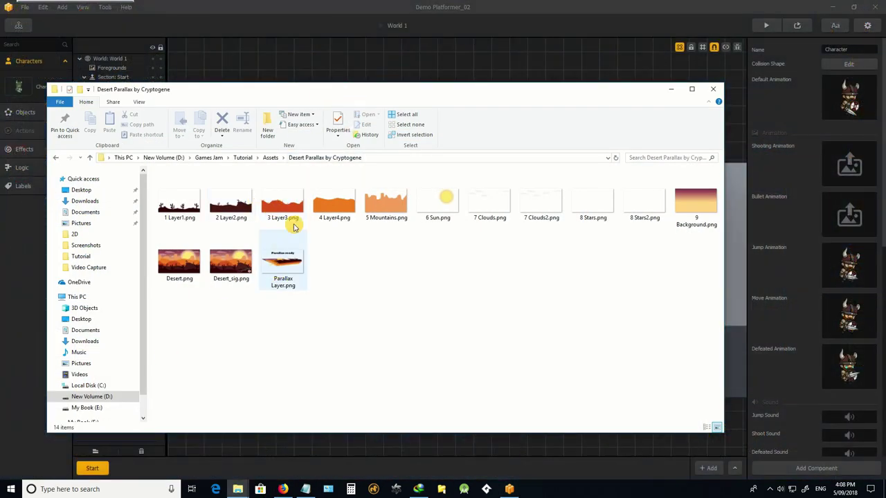
# - Drag 1 Layer1.png from the folder window toward Buildbox, then minimize Explorer
pyautogui.moveTo(392, 99); pyautogui.dragTo(447, 233)
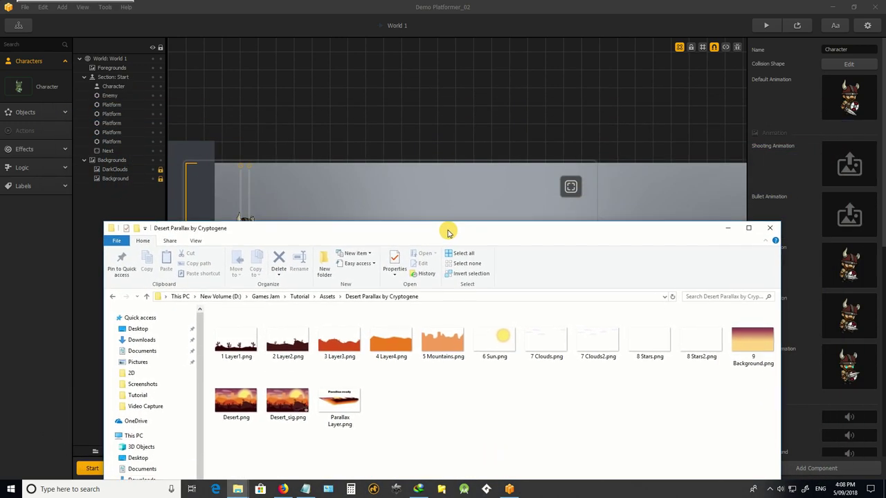
pyautogui.moveTo(235, 339); pyautogui.dragTo(419, 154)
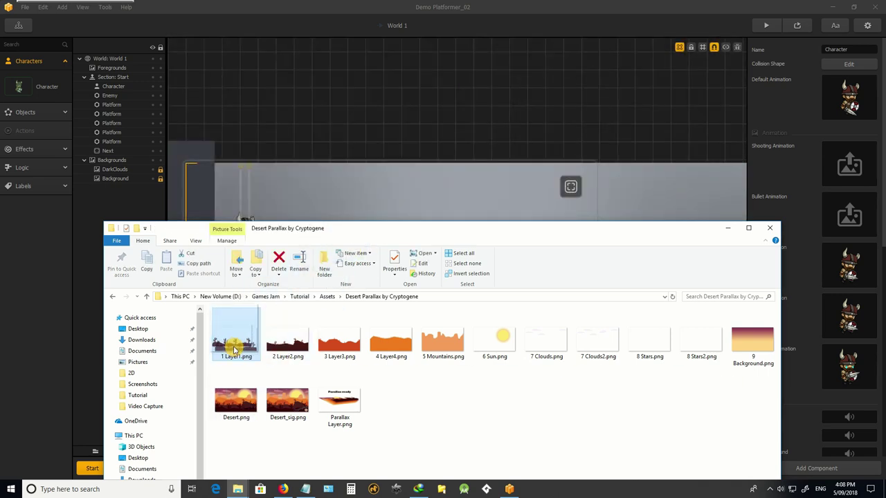
pyautogui.click(727, 227)
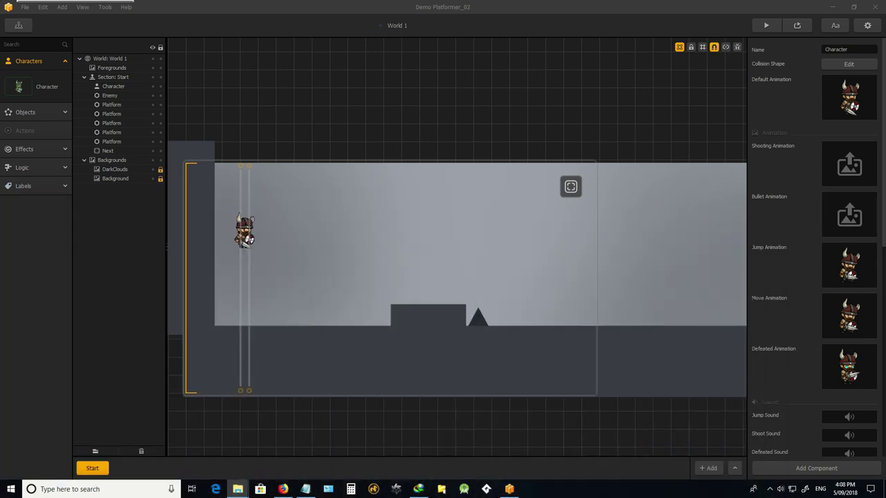
# - Add 1 Layer1.png as a background, move it into Backgrounds, and drag in the next layer
pyautogui.moveTo(2, 293); pyautogui.dragTo(550, 372)
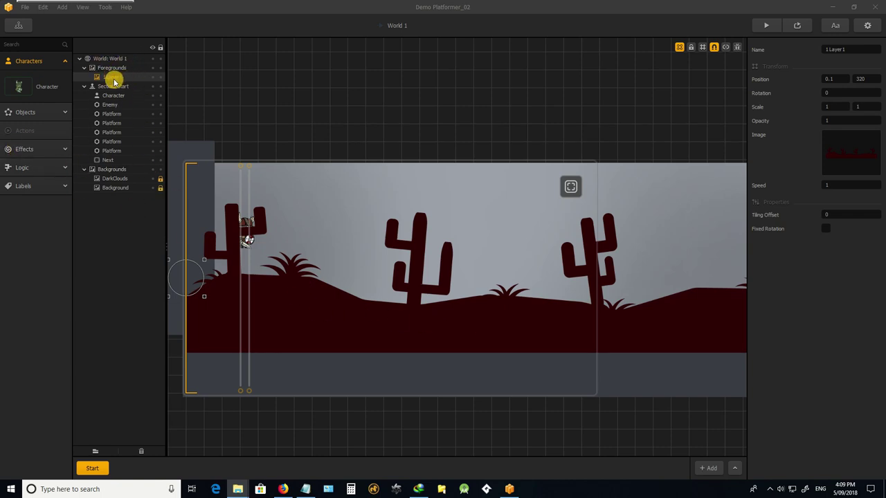
pyautogui.moveTo(109, 78); pyautogui.dragTo(118, 179)
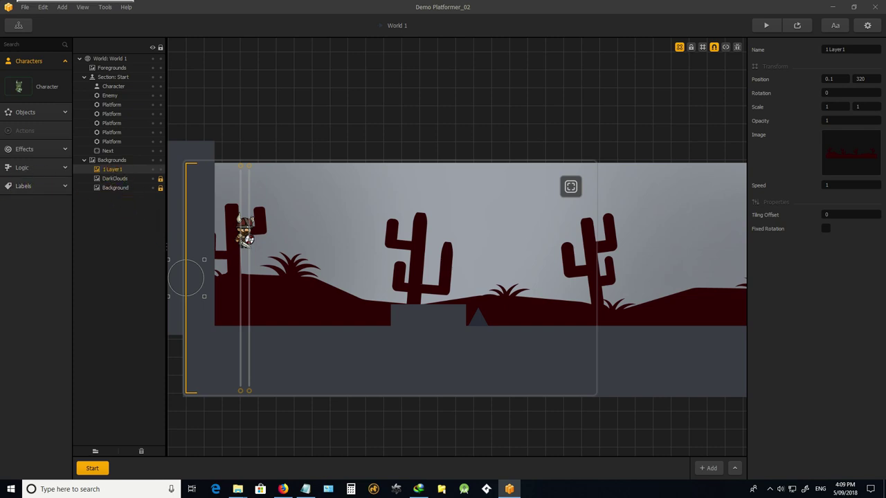
pyautogui.moveTo(0, 340); pyautogui.dragTo(575, 355)
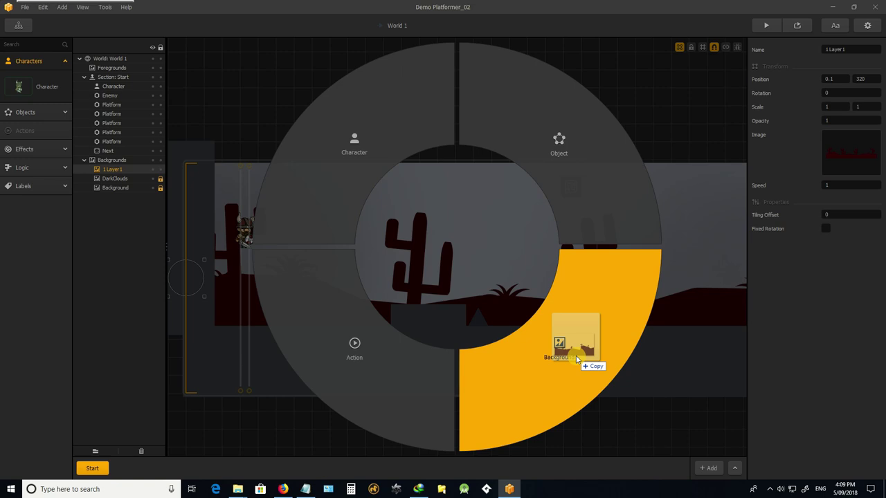
# - Add 2 Layer2 to the Backgrounds group and drop 3 Layer3.png into the level
pyautogui.moveTo(576, 357); pyautogui.dragTo(575, 356)
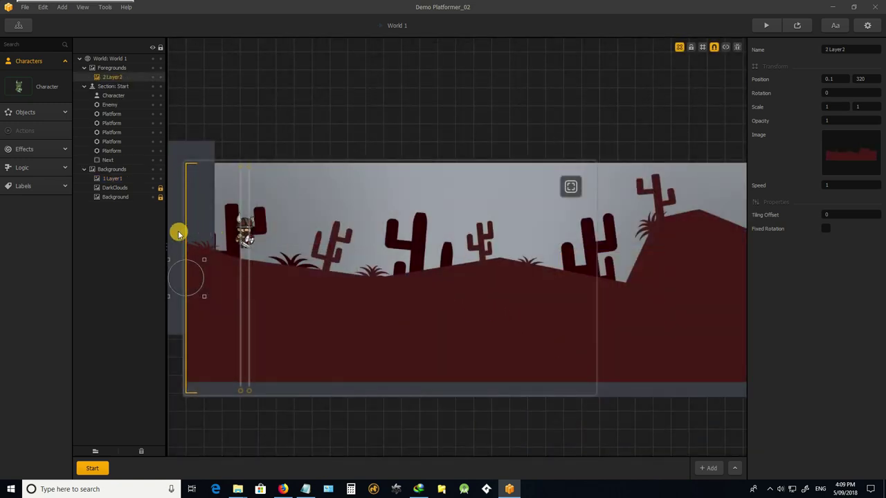
pyautogui.moveTo(113, 78); pyautogui.dragTo(119, 183)
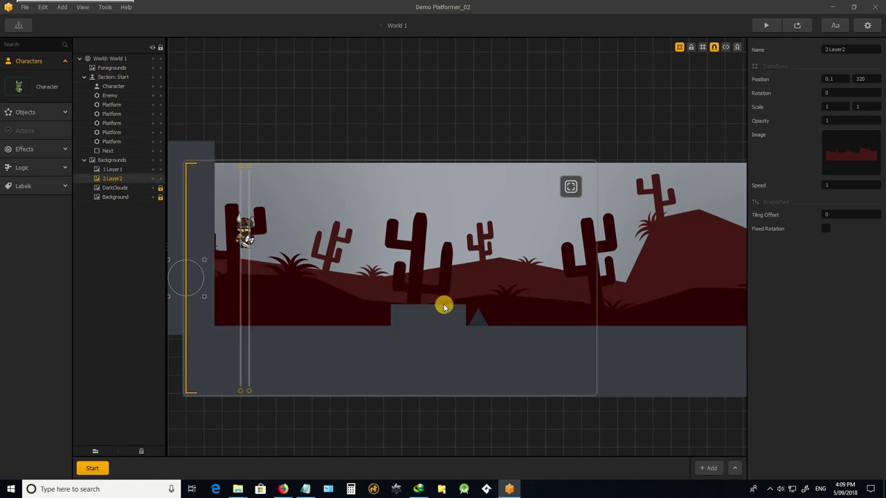
pyautogui.scroll(-6, 376, 281)
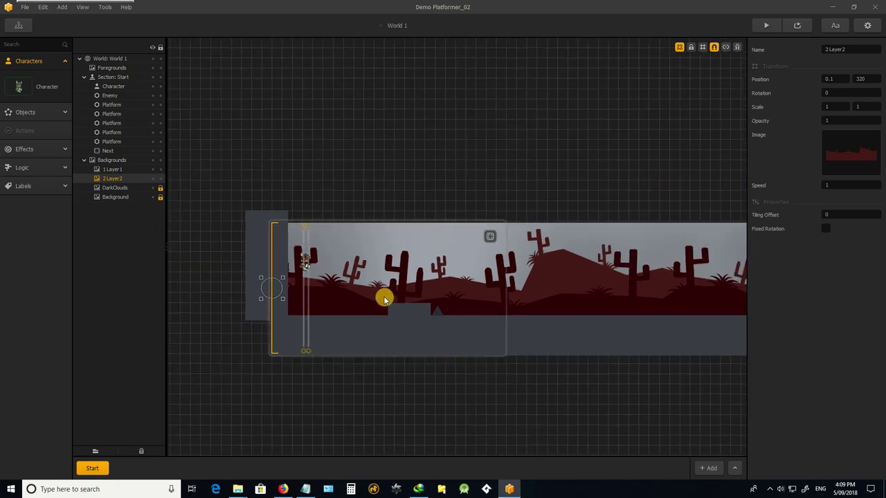
pyautogui.scroll(4, 683, 233)
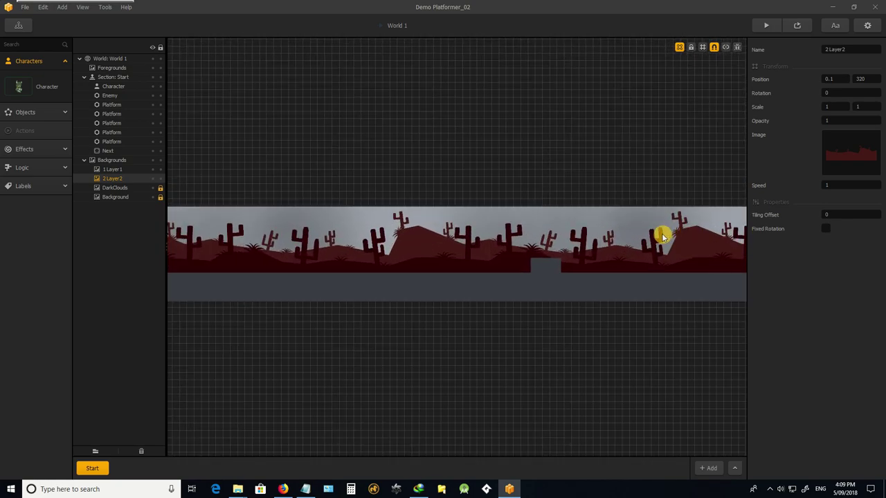
pyautogui.scroll(-2, 609, 243)
pyautogui.scroll(-3, 583, 265)
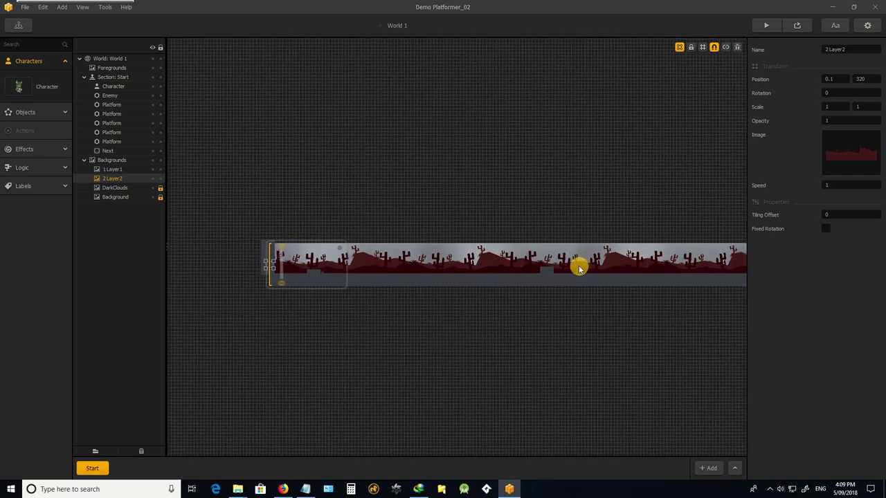
pyautogui.scroll(3, 395, 256)
pyautogui.scroll(-3, 406, 271)
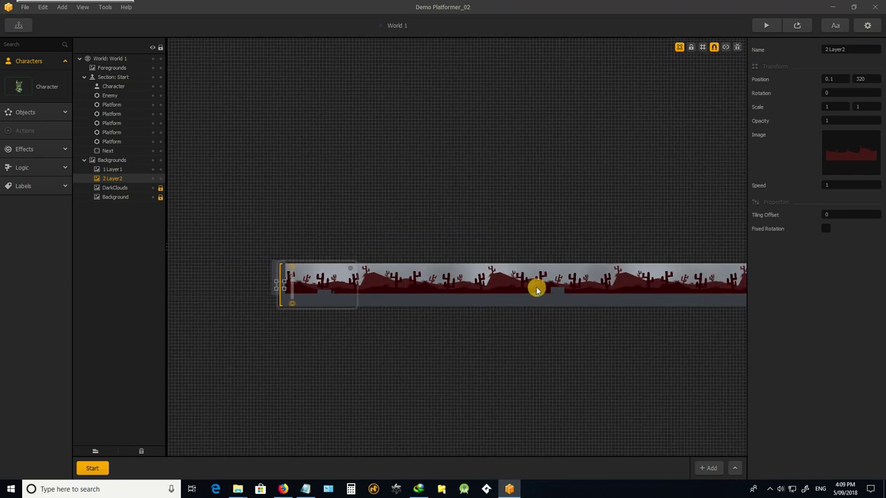
pyautogui.scroll(3, 689, 280)
pyautogui.scroll(-2, 688, 282)
pyautogui.scroll(-1, 508, 300)
pyautogui.scroll(4, 312, 283)
pyautogui.scroll(-1, 438, 322)
pyautogui.scroll(3, 326, 297)
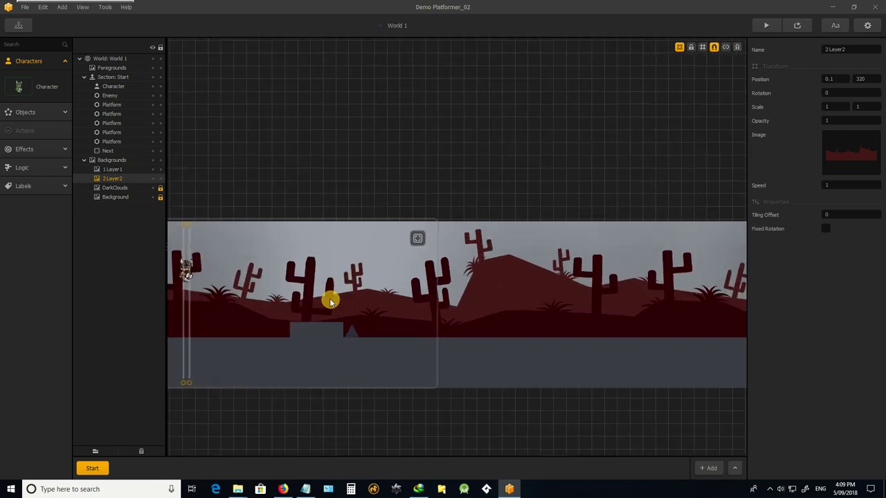
pyautogui.scroll(-2, 323, 297)
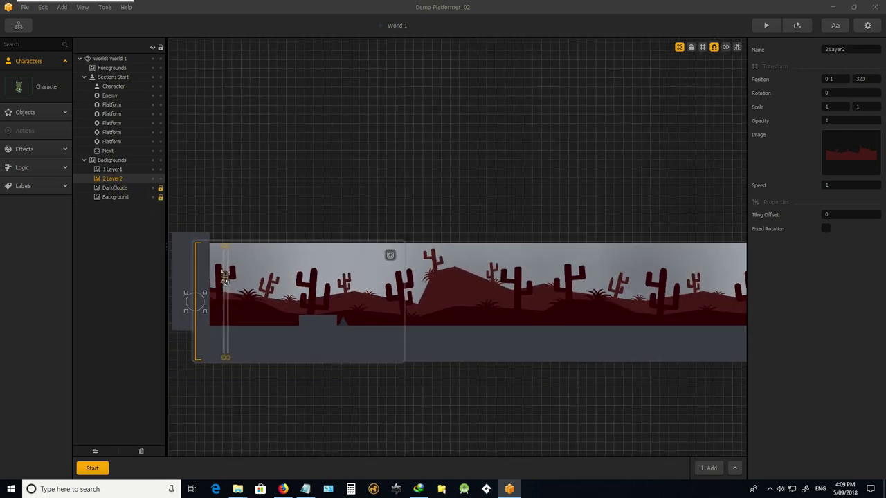
pyautogui.moveTo(225, 279); pyautogui.dragTo(577, 346)
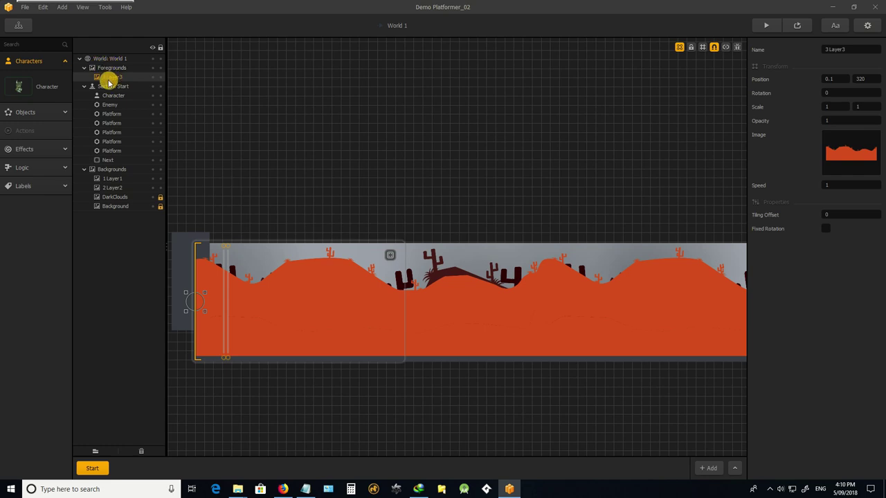
# - Move 3 Layer3 into Backgrounds after 2 Layer2 and zoom around the desert scene
pyautogui.moveTo(129, 85); pyautogui.dragTo(124, 195)
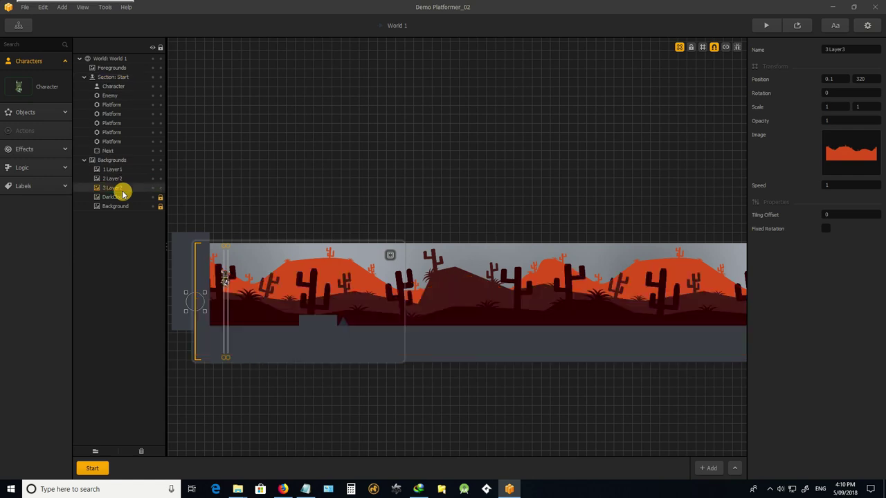
pyautogui.scroll(5, 311, 239)
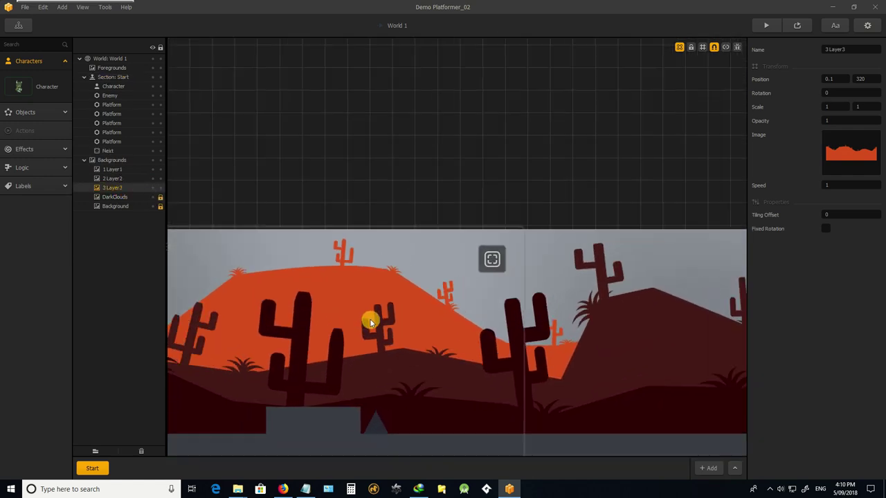
pyautogui.scroll(-4, 370, 321)
pyautogui.scroll(2, 379, 297)
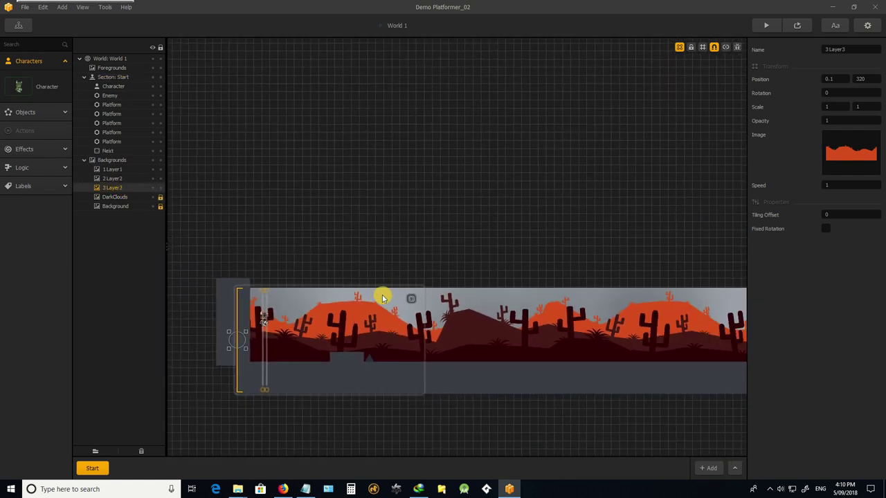
pyautogui.scroll(2, 374, 312)
pyautogui.scroll(-2, 370, 316)
pyautogui.scroll(3, 361, 318)
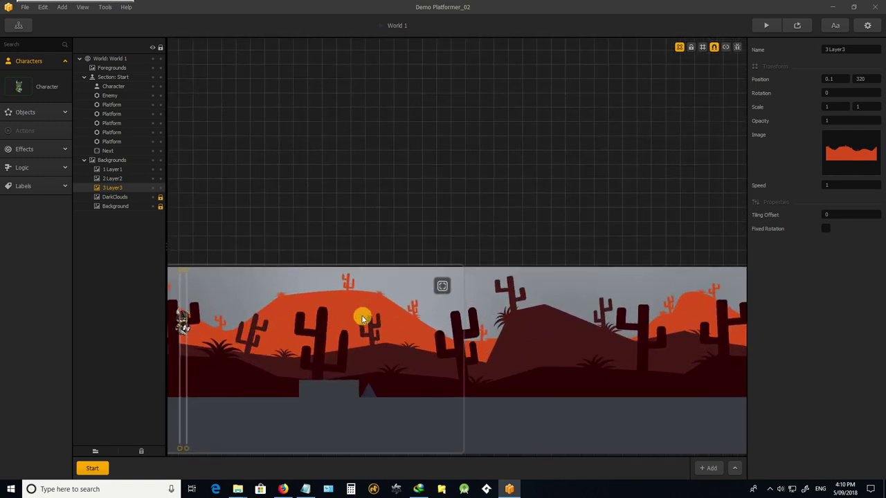
pyautogui.scroll(-3, 361, 316)
pyautogui.scroll(2, 361, 317)
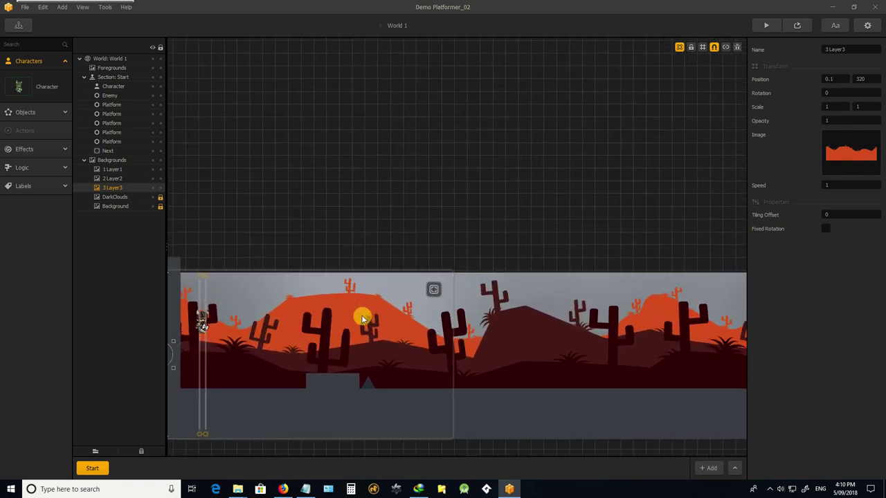
pyautogui.scroll(-1, 361, 318)
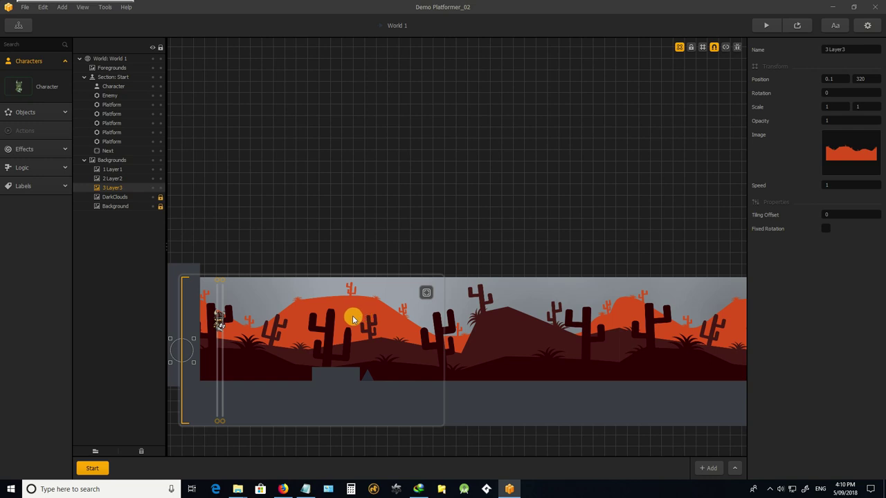
pyautogui.scroll(1, 350, 315)
pyautogui.scroll(-1, 350, 315)
# - Drop in 4 Layer4 and 5 Mountains as backgrounds, ordering both above DarkClouds
pyautogui.moveTo(168, 318); pyautogui.dragTo(580, 331)
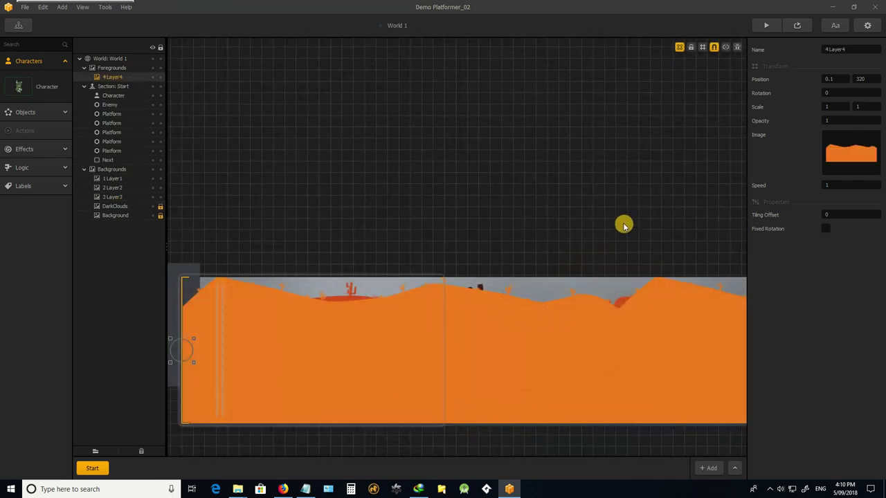
pyautogui.moveTo(116, 78); pyautogui.dragTo(120, 204)
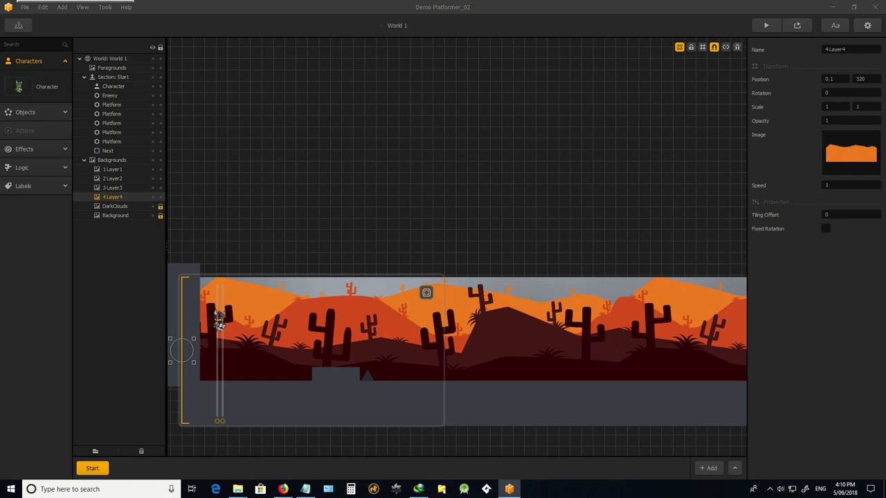
pyautogui.moveTo(229, 387); pyautogui.dragTo(572, 344)
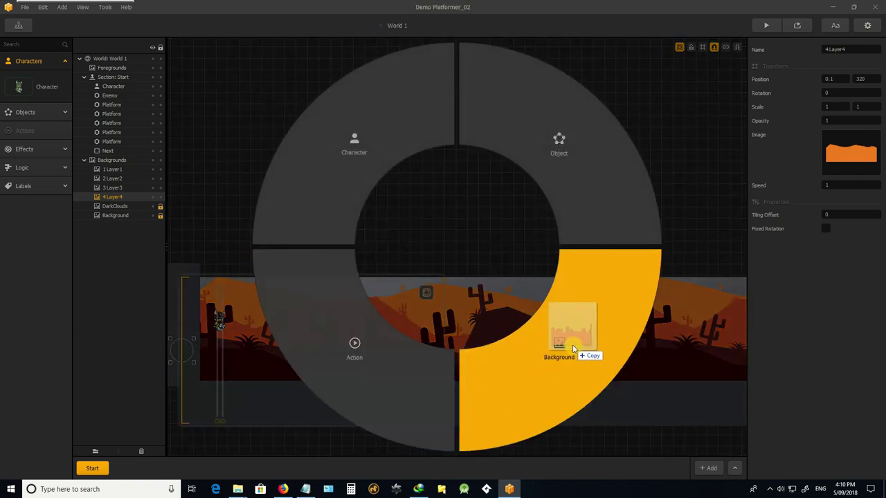
pyautogui.moveTo(572, 344); pyautogui.dragTo(573, 345)
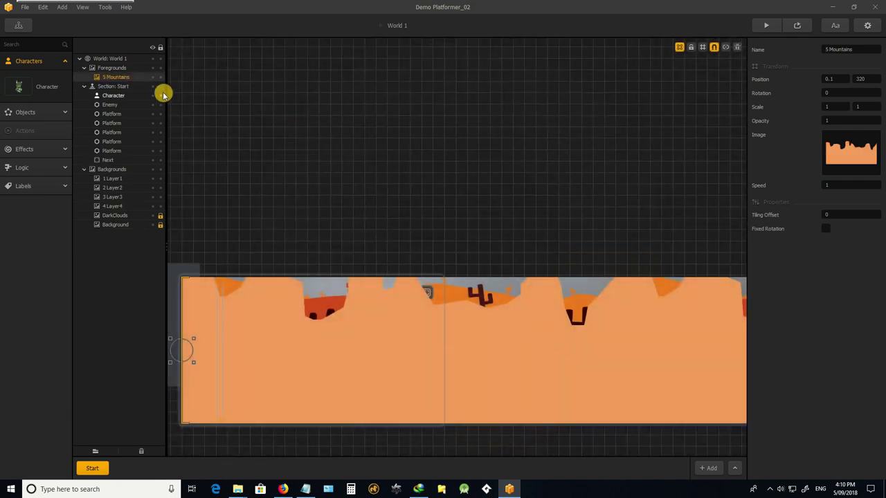
pyautogui.moveTo(131, 134); pyautogui.dragTo(115, 209)
pyautogui.scroll(-3, 443, 335)
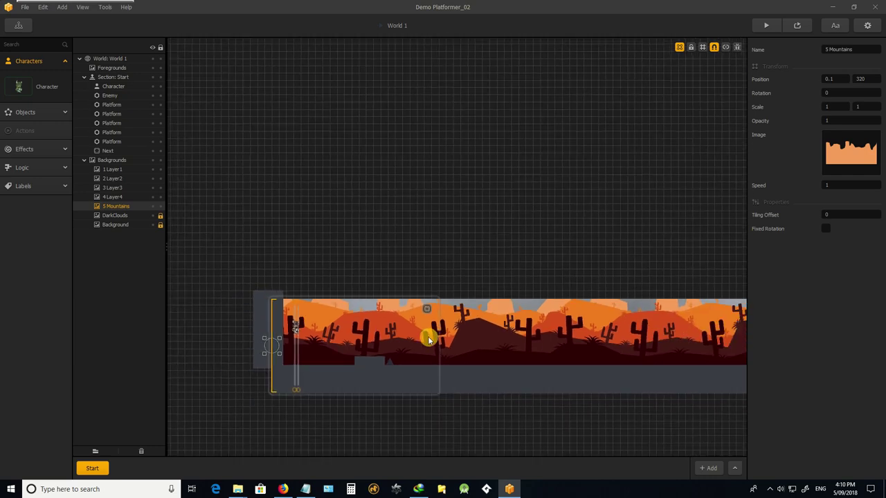
pyautogui.scroll(1, 427, 336)
pyautogui.scroll(-1, 422, 315)
pyautogui.scroll(2, 431, 328)
pyautogui.scroll(2, 435, 334)
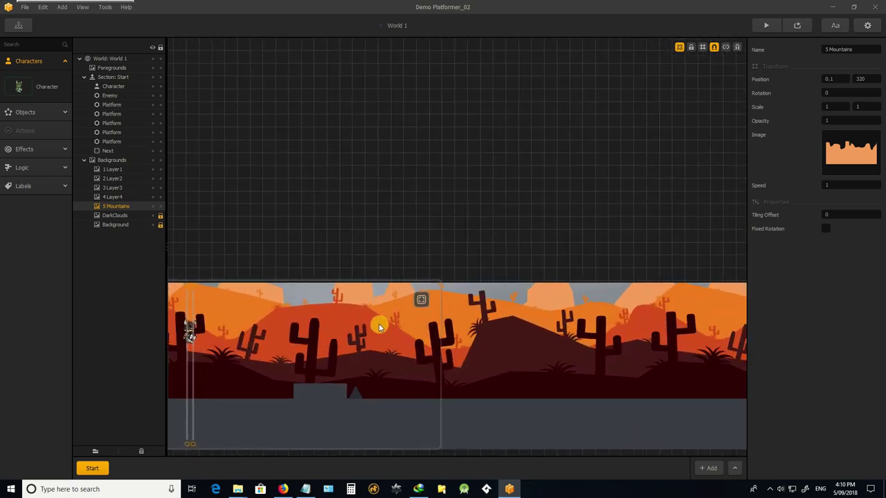
# - Select the 1 Layer1 background and raise it in the scene with its move gizmo
pyautogui.click(120, 170)
pyautogui.scroll(-3, 253, 315)
pyautogui.scroll(2, 257, 340)
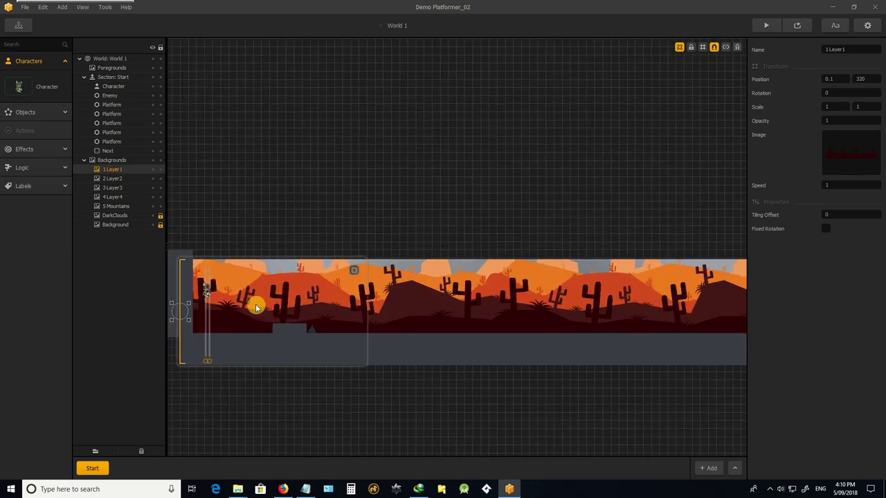
pyautogui.scroll(-1, 200, 297)
pyautogui.scroll(2, 213, 305)
pyautogui.scroll(2, 368, 336)
pyautogui.scroll(-2, 182, 263)
pyautogui.scroll(2, 258, 297)
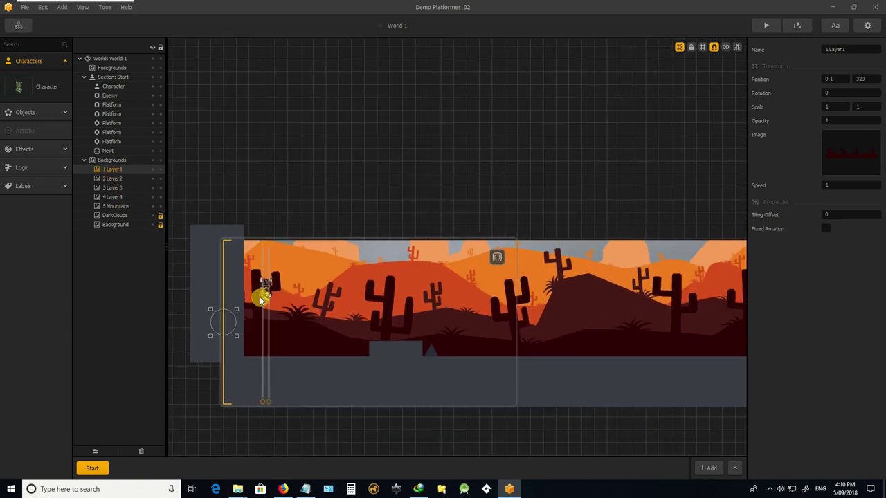
pyautogui.scroll(3, 201, 322)
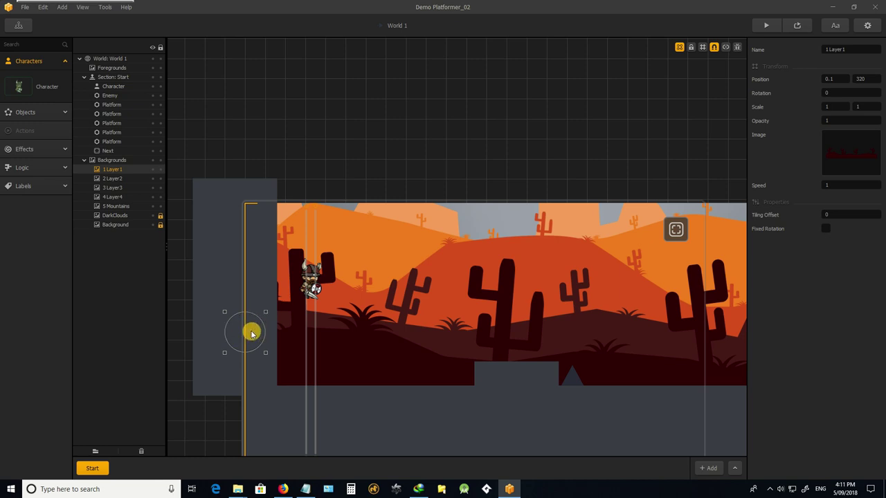
pyautogui.moveTo(251, 335)
pyautogui.mouseDown()
pyautogui.moveTo(259, 287)
pyautogui.moveTo(267, 330)
pyautogui.mouseUp()
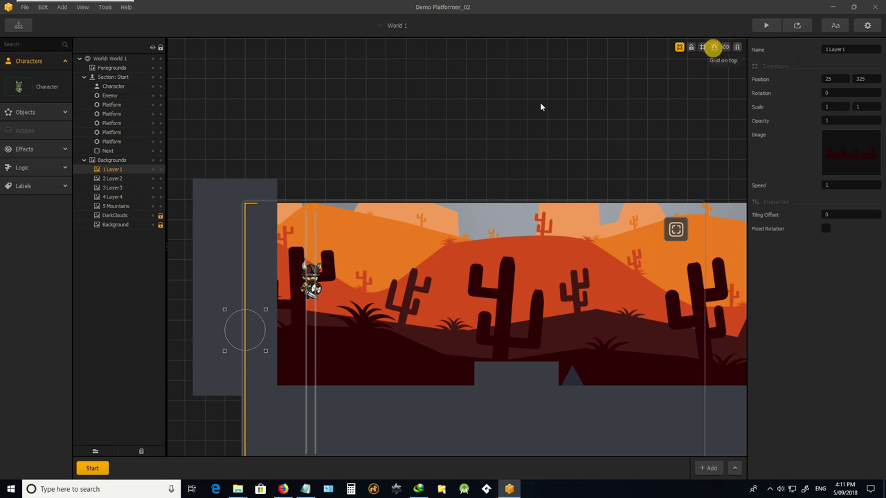
pyautogui.moveTo(239, 335); pyautogui.dragTo(229, 320)
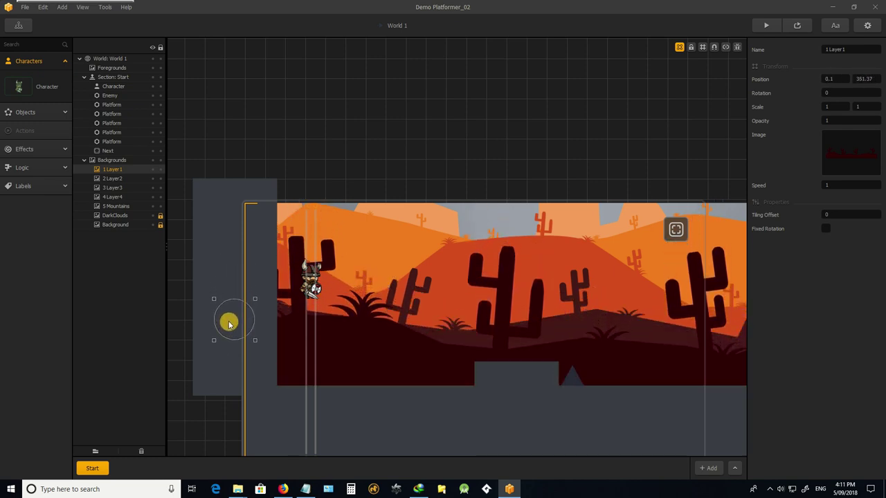
# - Enable Snap Movement and scale 1 Layer1 evenly to 0.604, undoing an uneven resize
pyautogui.click(715, 47)
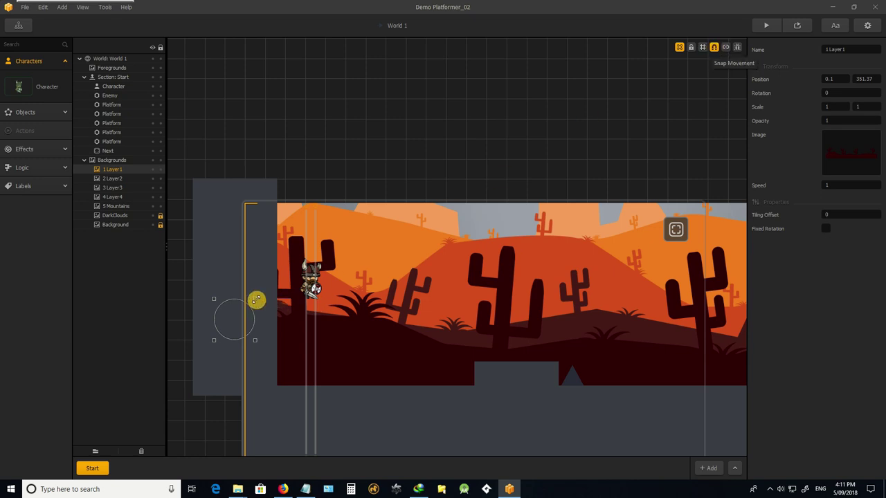
pyautogui.moveTo(256, 298)
pyautogui.mouseDown()
pyautogui.moveTo(239, 313)
pyautogui.moveTo(253, 302)
pyautogui.mouseUp()
pyautogui.hotkey('ctrl', 'z')
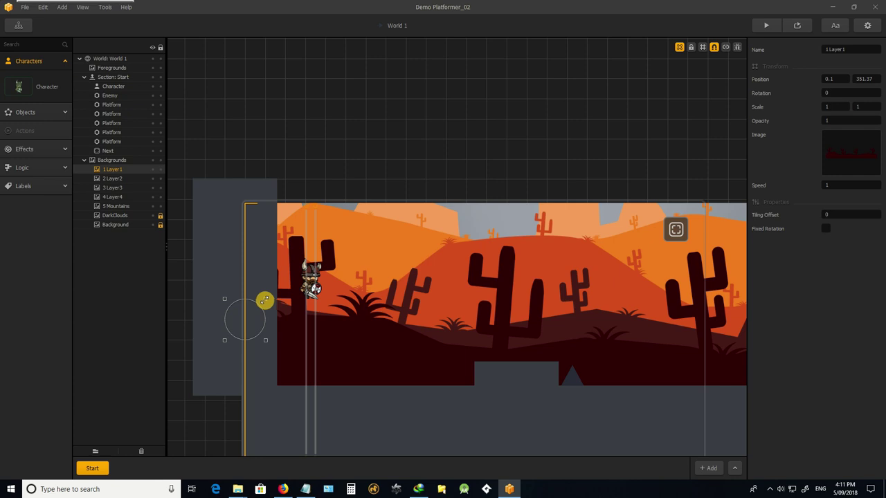
pyautogui.moveTo(264, 299); pyautogui.dragTo(239, 309)
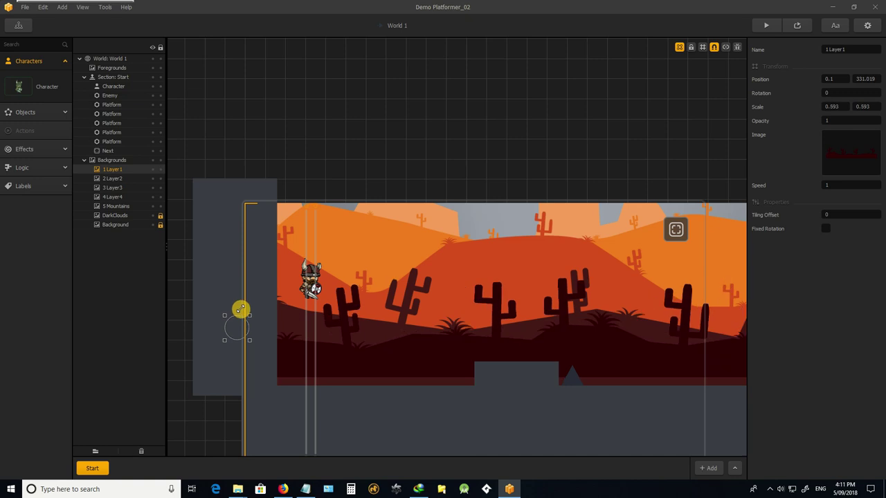
pyautogui.moveTo(239, 309); pyautogui.dragTo(247, 312)
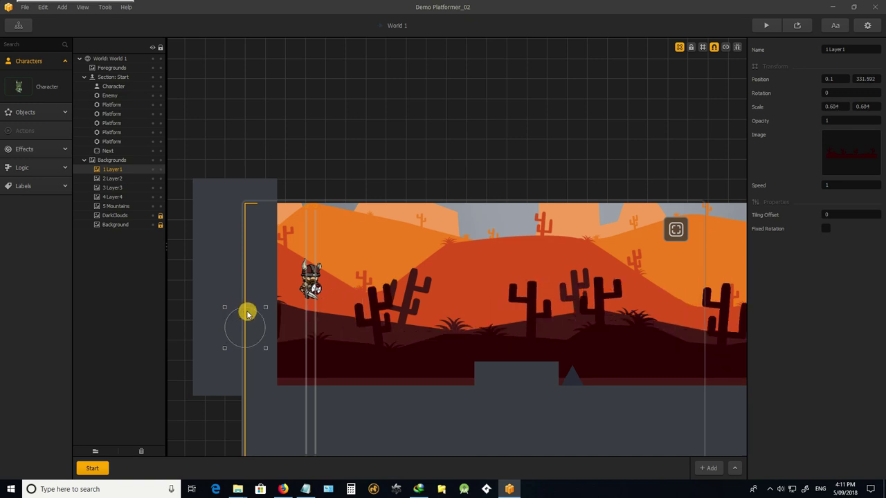
# - Enter 0.5 for 1 Layer1's X and Y scale and drag it down to Y 275
pyautogui.click(834, 107)
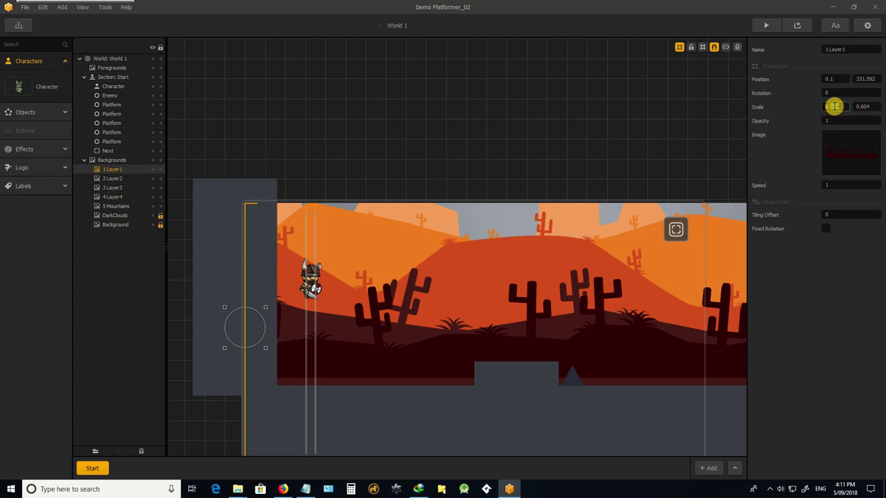
pyautogui.write('0.5')
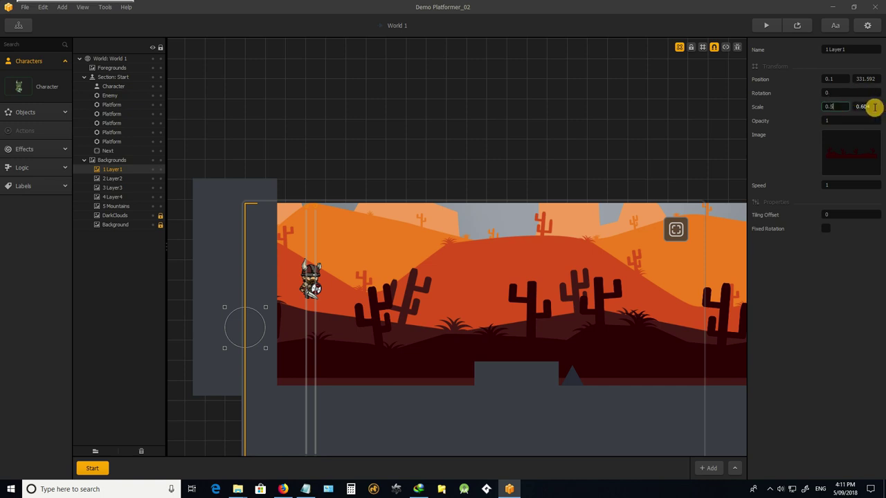
pyautogui.click(874, 107)
pyautogui.moveTo(874, 107)
pyautogui.mouseDown()
pyautogui.moveTo(862, 106)
pyautogui.moveTo(871, 106)
pyautogui.mouseUp()
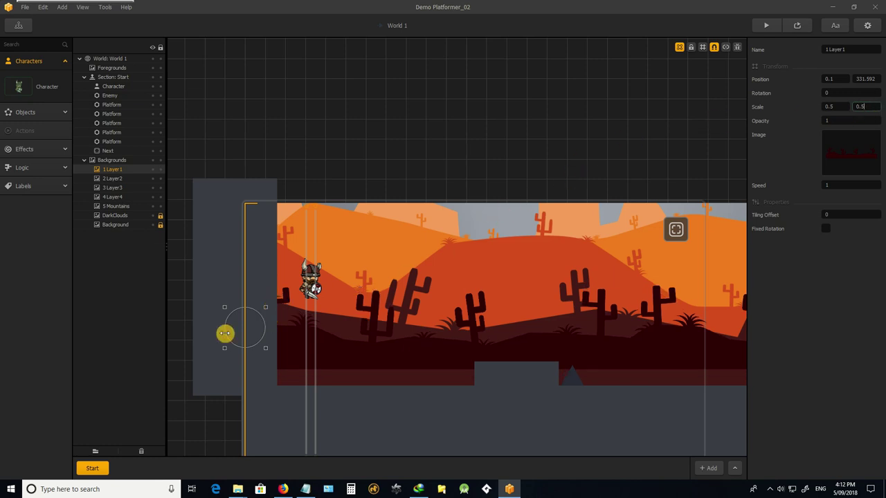
pyautogui.moveTo(250, 333); pyautogui.dragTo(241, 352)
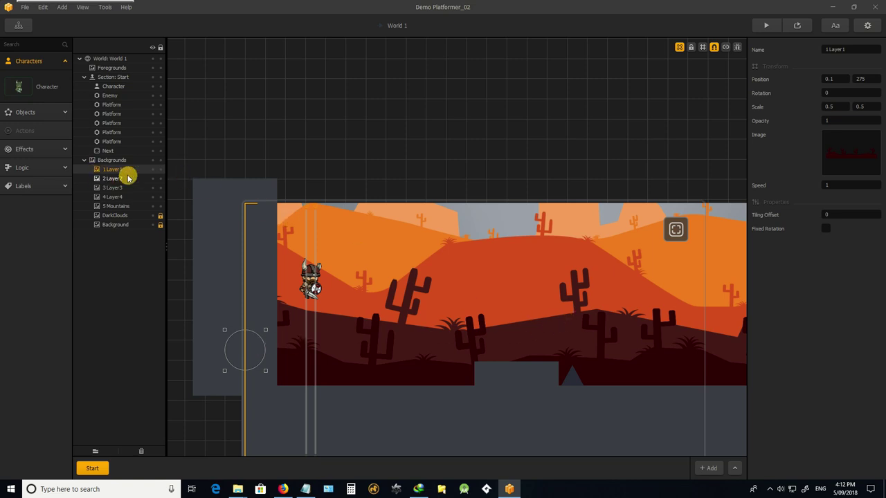
# - Set 2 Layer2's scale to half on both axes and nudge it lower
pyautogui.click(113, 179)
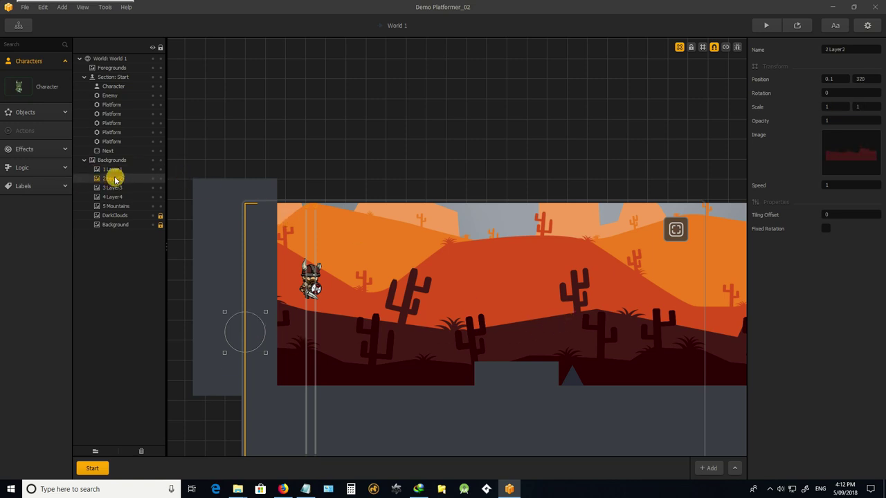
pyautogui.doubleClick(839, 108)
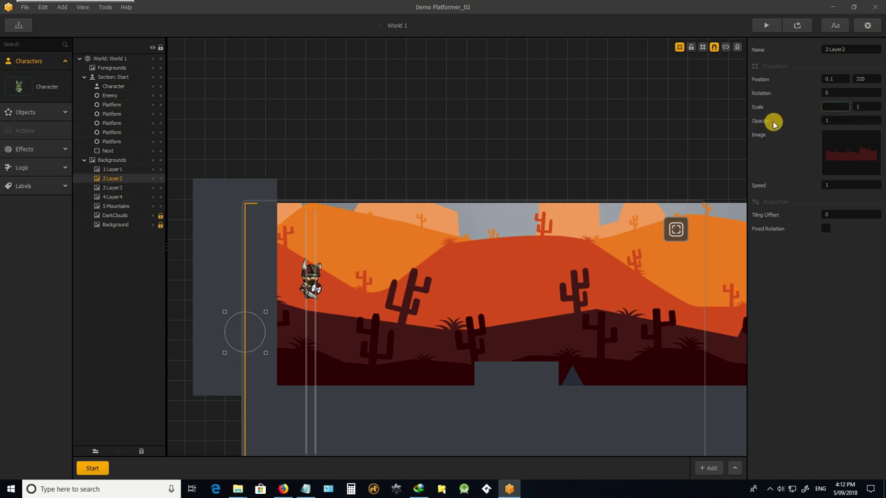
pyautogui.write('5')
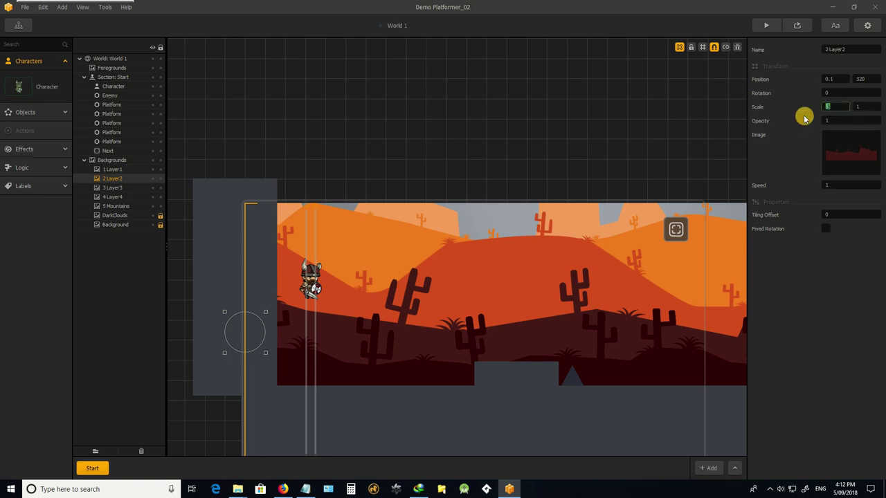
pyautogui.doubleClick(857, 106)
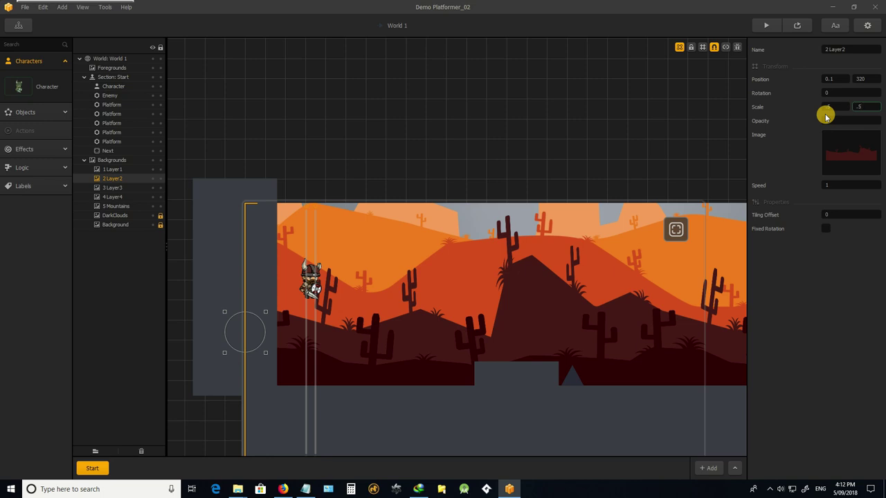
pyautogui.write('.5')
pyautogui.press('Return')
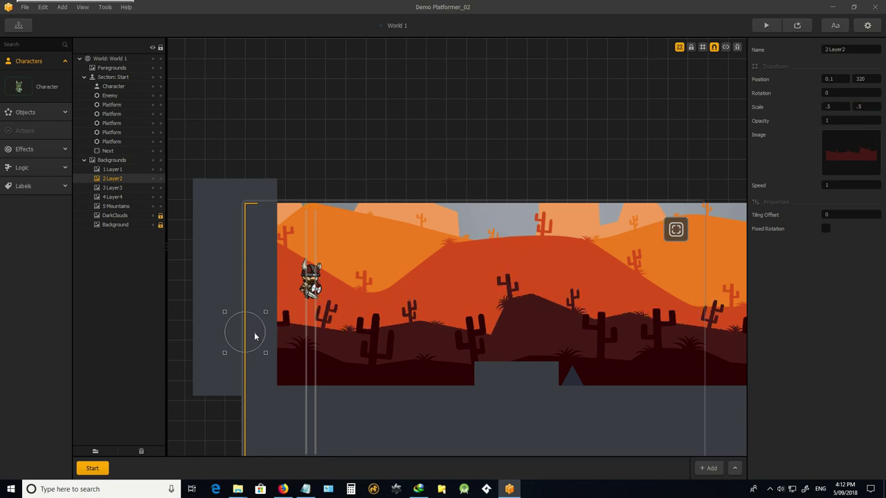
pyautogui.moveTo(255, 334); pyautogui.dragTo(251, 348)
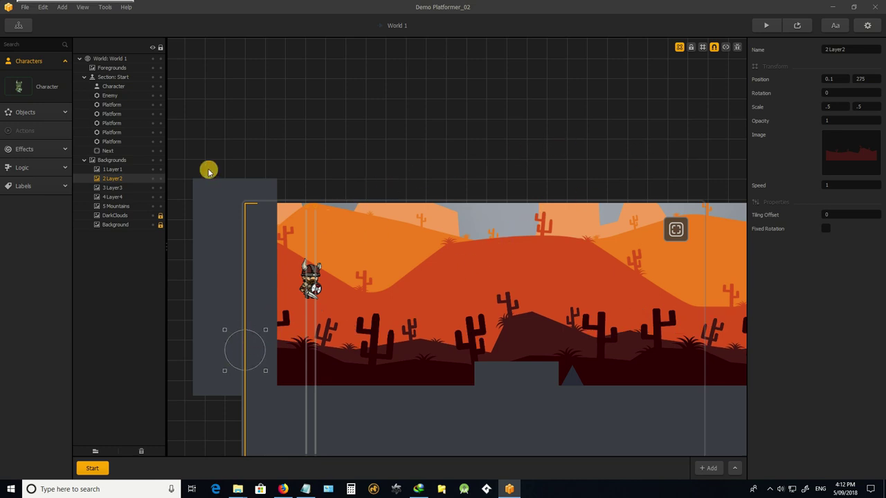
# - Give 3 Layer3 a .5/.5 scale and lower it onto the ground at Y 275
pyautogui.click(114, 187)
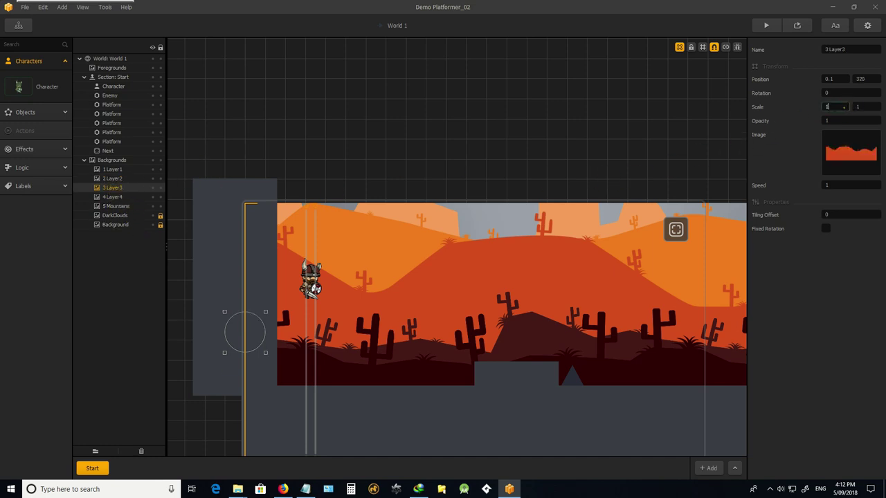
pyautogui.click(826, 108)
pyautogui.click(864, 106)
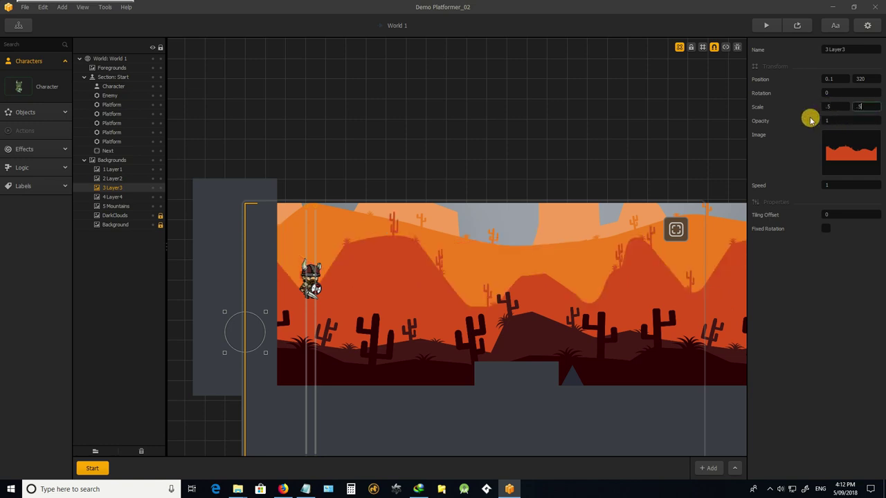
pyautogui.click(846, 292)
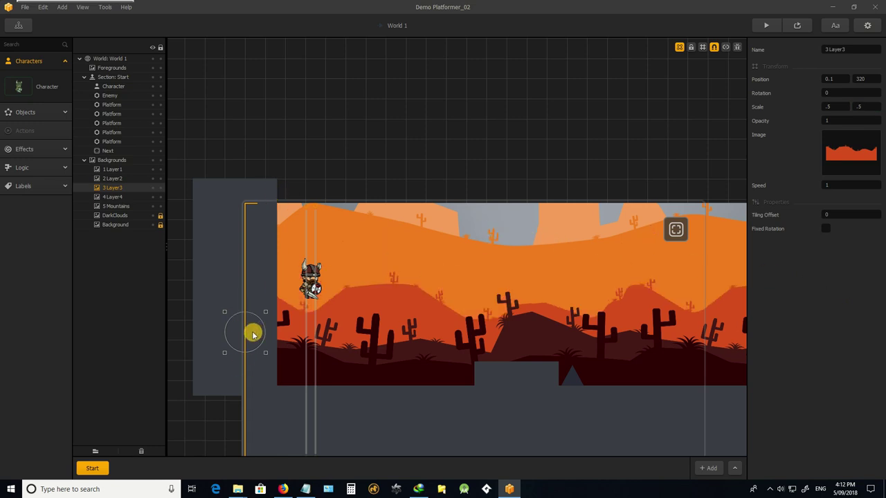
pyautogui.moveTo(253, 332); pyautogui.dragTo(246, 347)
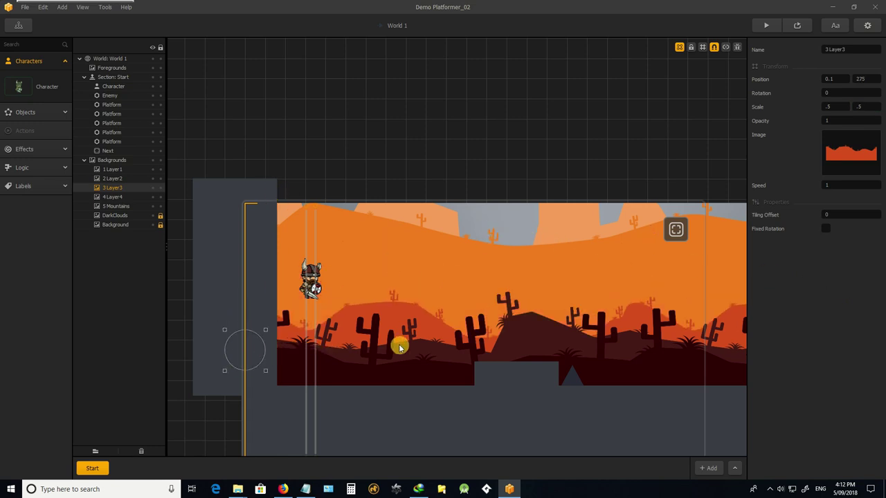
# - Set 4 Layer4's scale to .5/.5 and lower it onto the ground
pyautogui.click(116, 199)
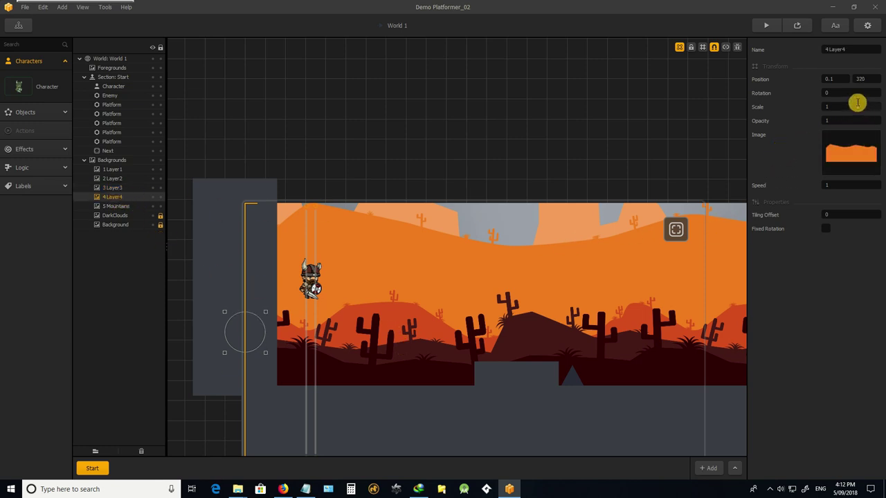
pyautogui.click(839, 107)
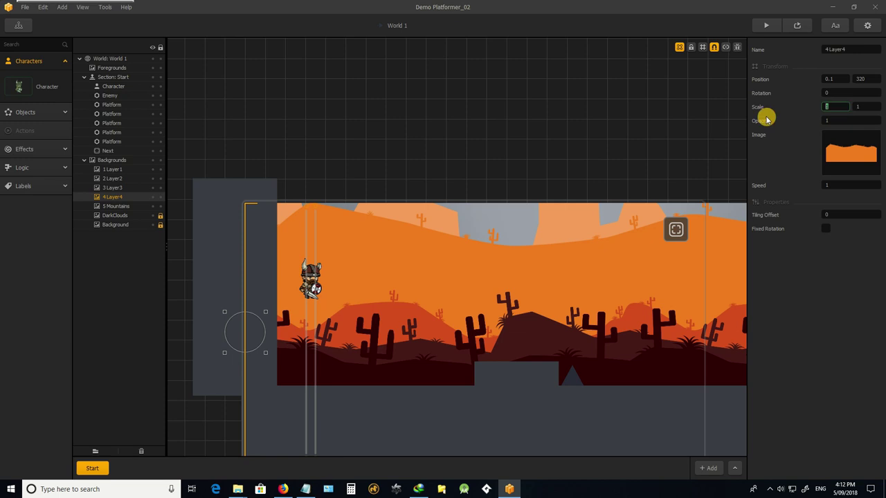
pyautogui.write('.5')
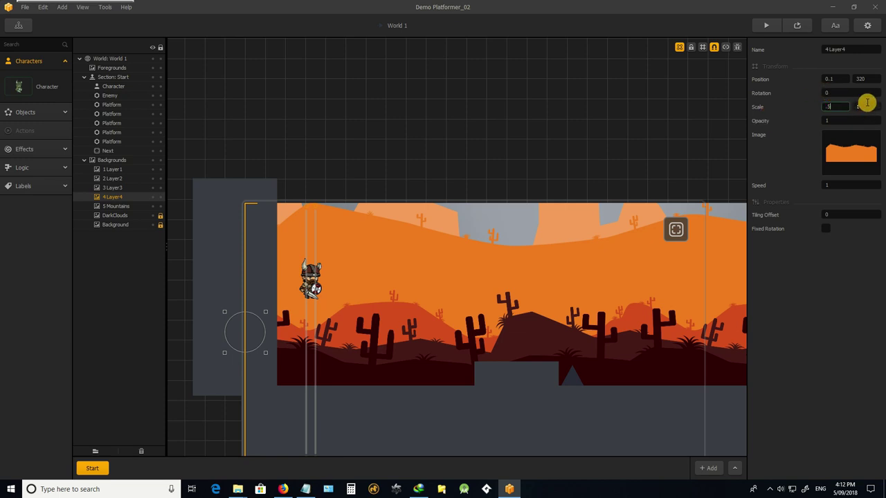
pyautogui.click(861, 106)
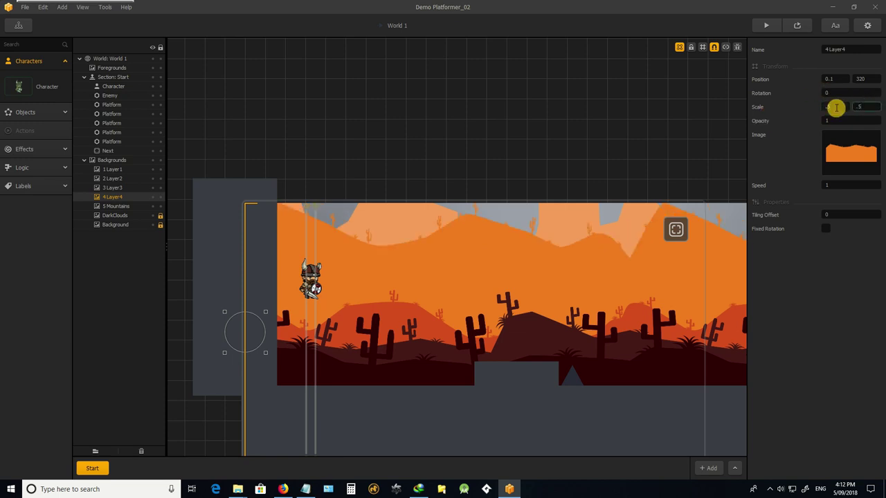
pyautogui.write('.5')
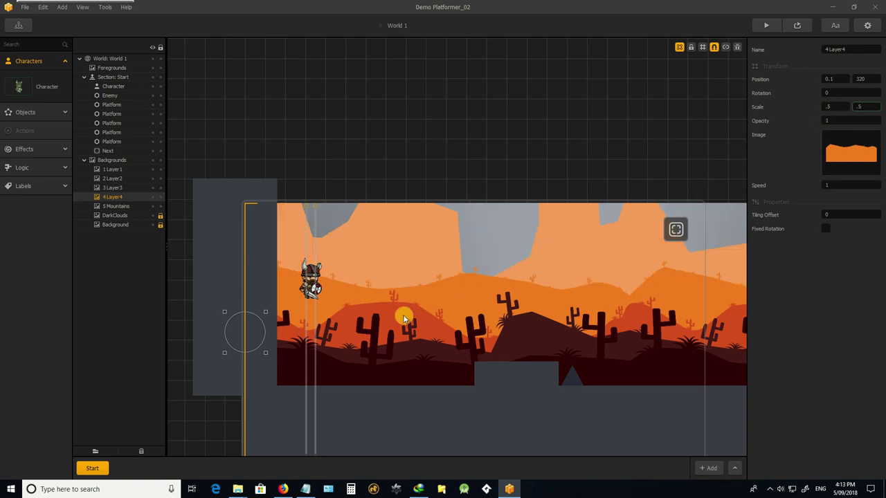
pyautogui.moveTo(256, 328); pyautogui.dragTo(247, 340)
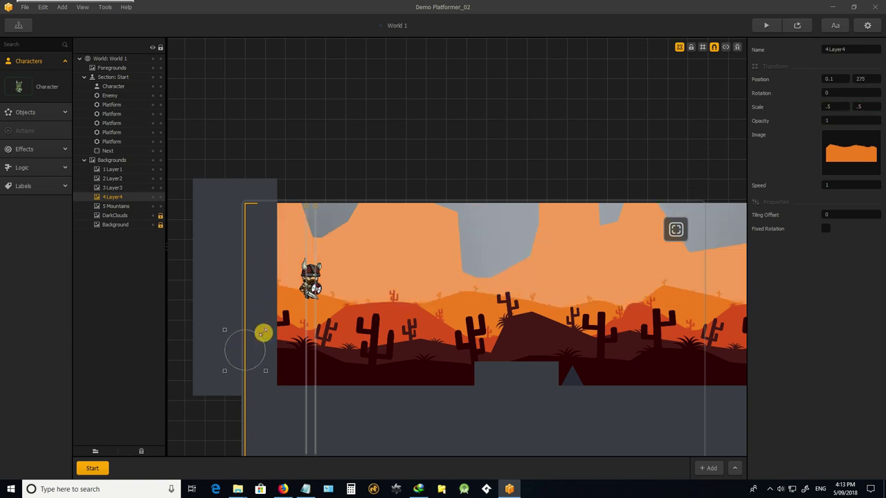
# - Scale 5 Mountains to .5 on both axes, then select the ground platform to check its height
pyautogui.click(128, 206)
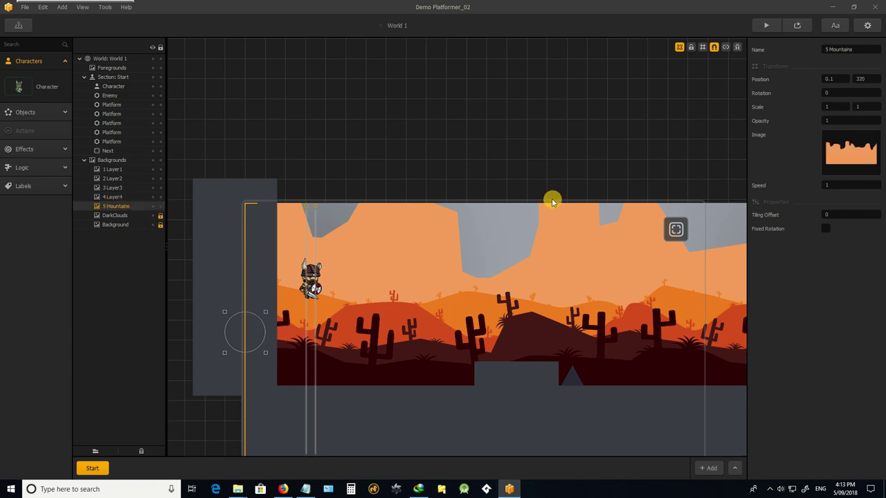
pyautogui.click(834, 106)
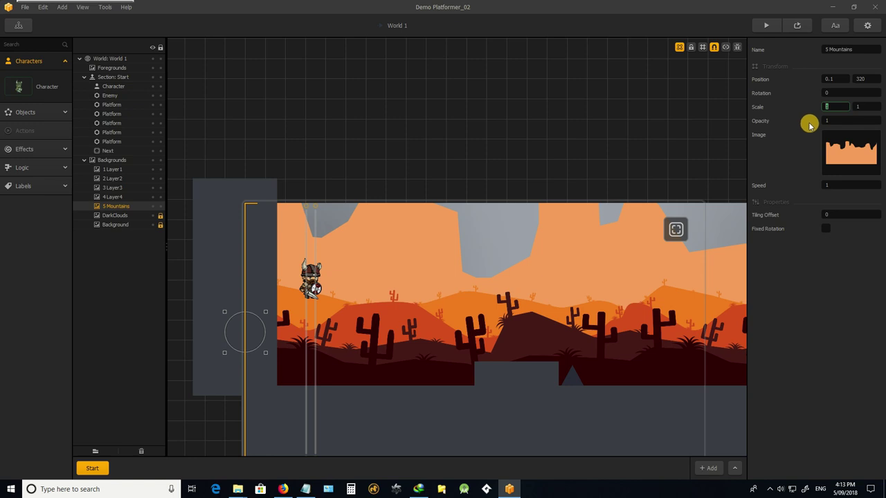
pyautogui.write('.5')
pyautogui.click(858, 106)
pyautogui.click(833, 112)
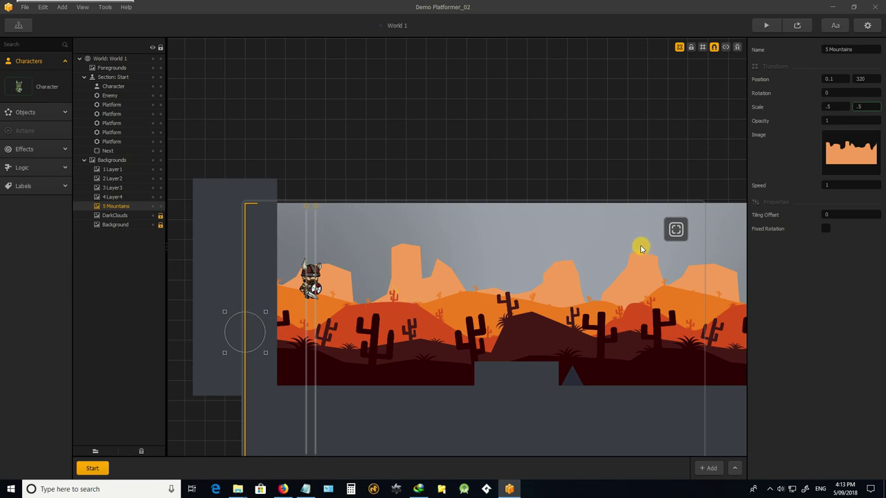
pyautogui.click(470, 426)
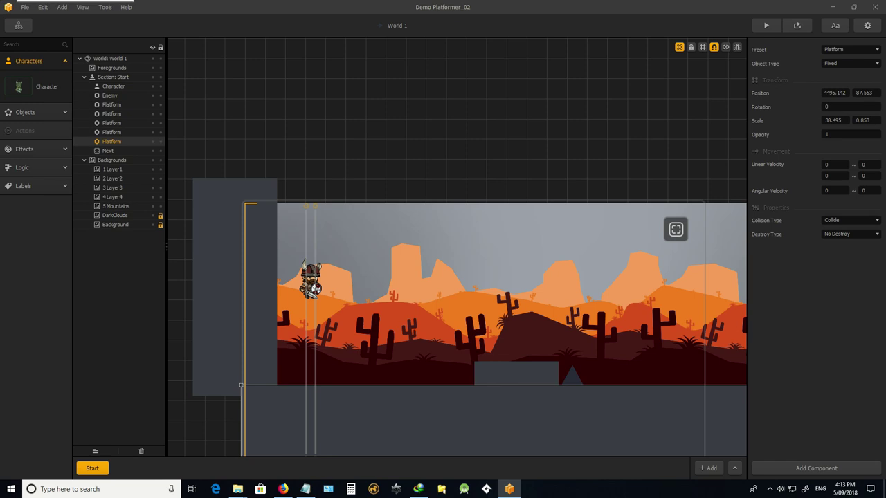
# - Add the sun image as a background layer and move 6 Sun below 5 Mountains
pyautogui.moveTo(67, 298); pyautogui.dragTo(609, 323)
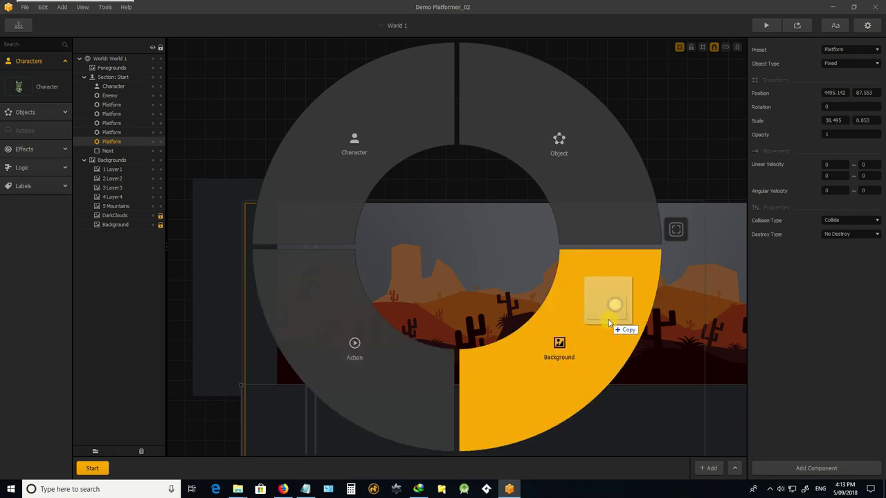
pyautogui.moveTo(610, 323); pyautogui.dragTo(609, 320)
pyautogui.moveTo(106, 77); pyautogui.dragTo(108, 224)
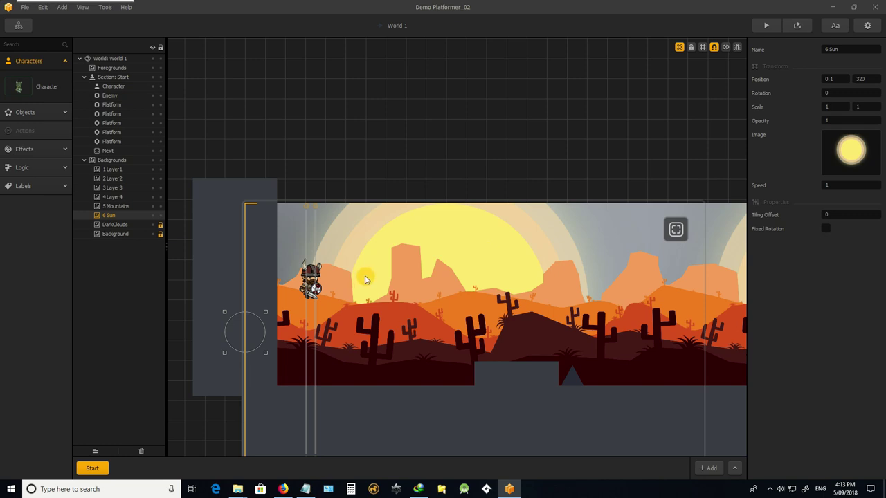
# - Set the sun layer's Scale X to 3, after first trying 0.3
pyautogui.click(837, 106)
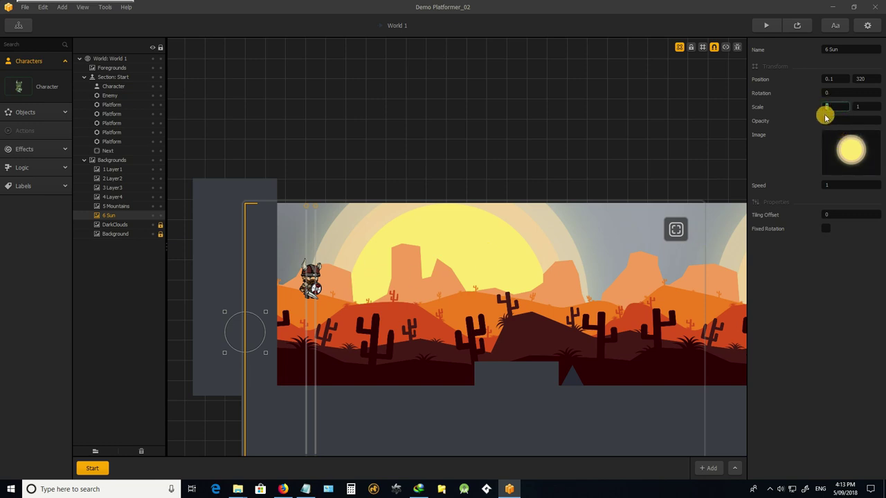
pyautogui.write('0.3')
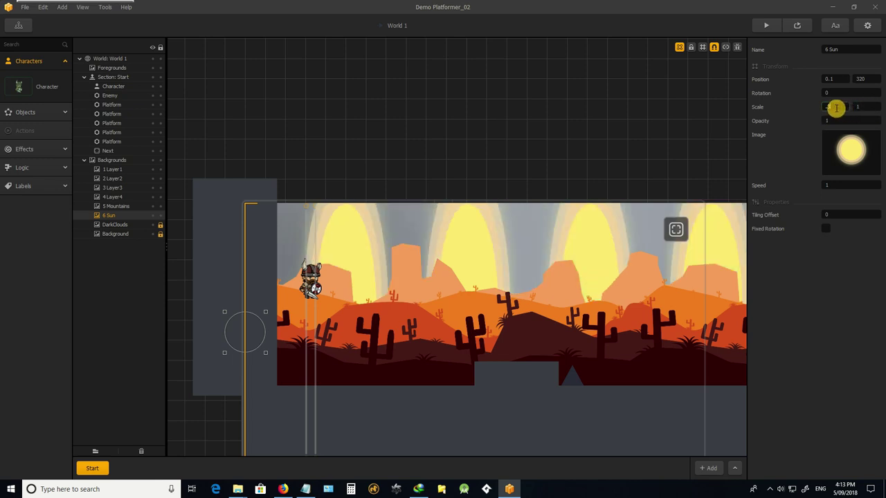
pyautogui.click(836, 108)
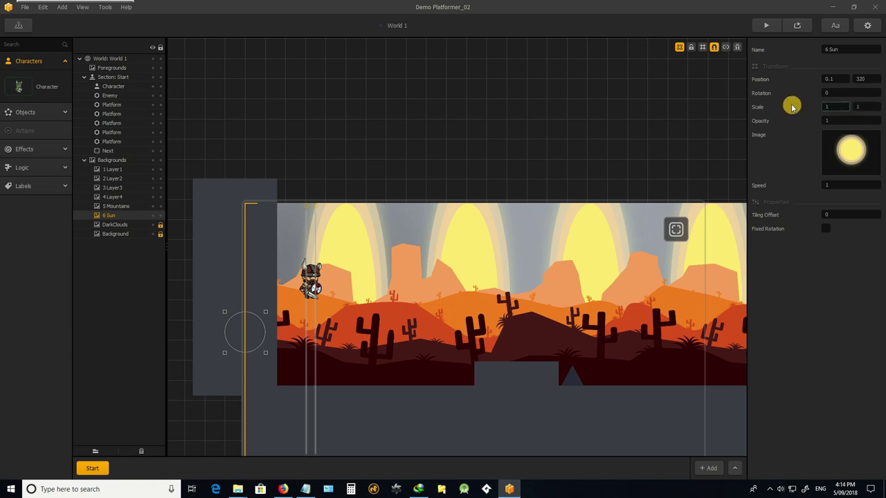
pyautogui.write('3')
pyautogui.scroll(-2, 571, 273)
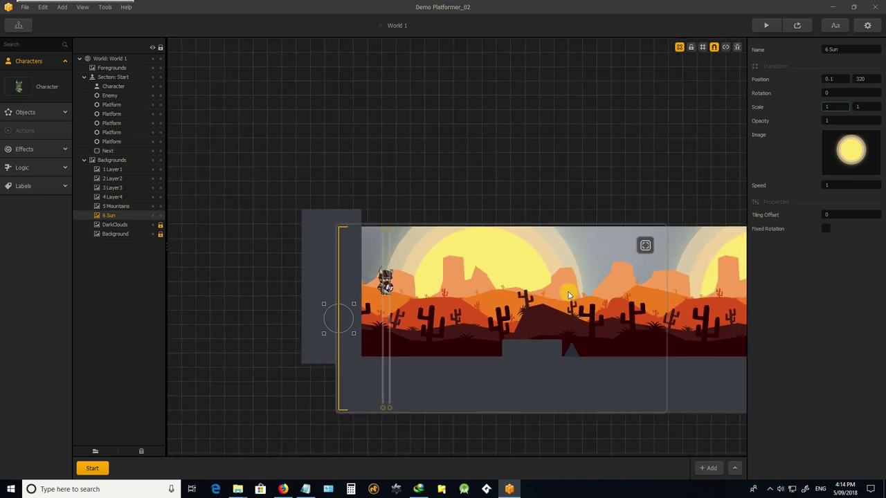
pyautogui.scroll(2, 567, 290)
pyautogui.scroll(-1, 562, 293)
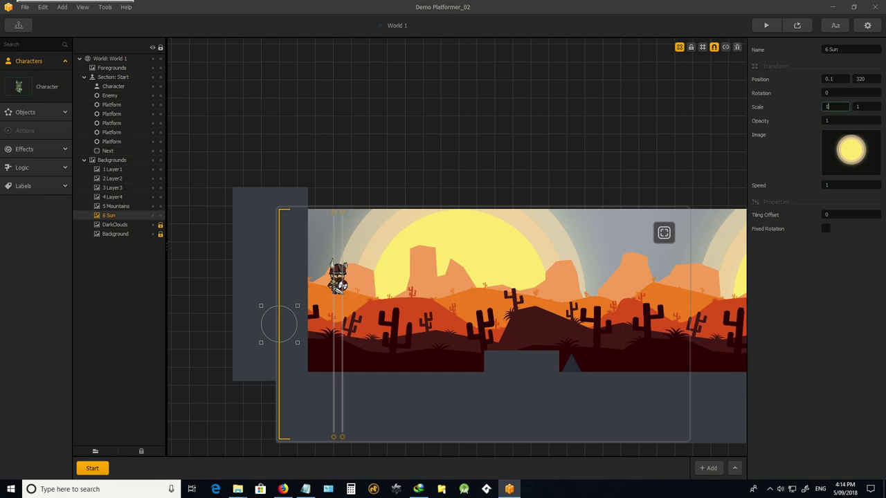
# - Add 7 Clouds between 5 Mountains and 6 Sun, raise it, then drop in the gradient sky
pyautogui.moveTo(97, 298); pyautogui.dragTo(570, 337)
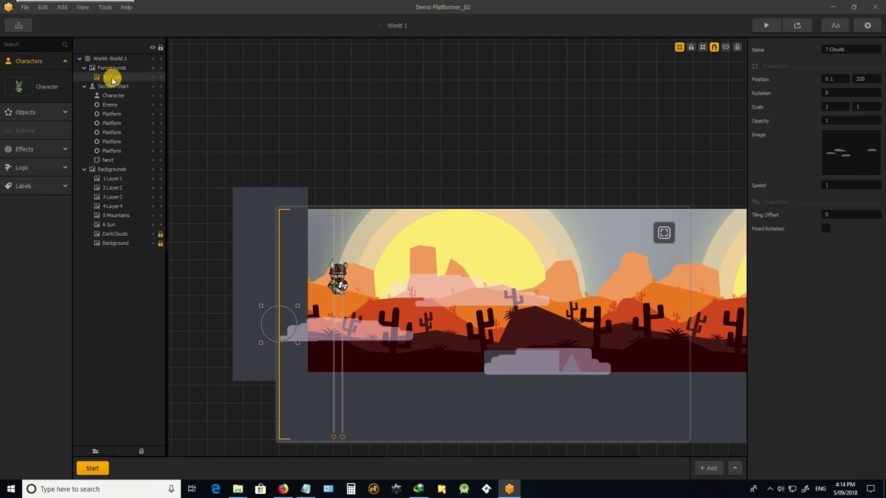
pyautogui.moveTo(112, 81); pyautogui.dragTo(113, 219)
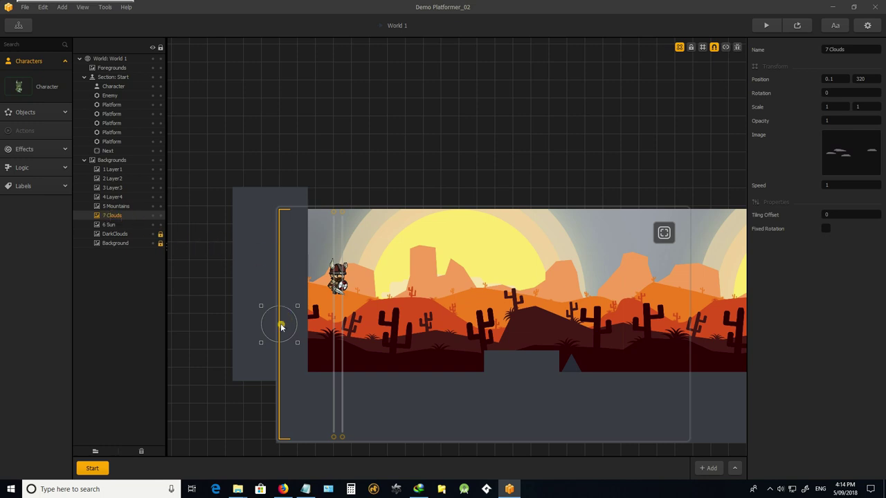
pyautogui.moveTo(281, 327); pyautogui.dragTo(332, 239)
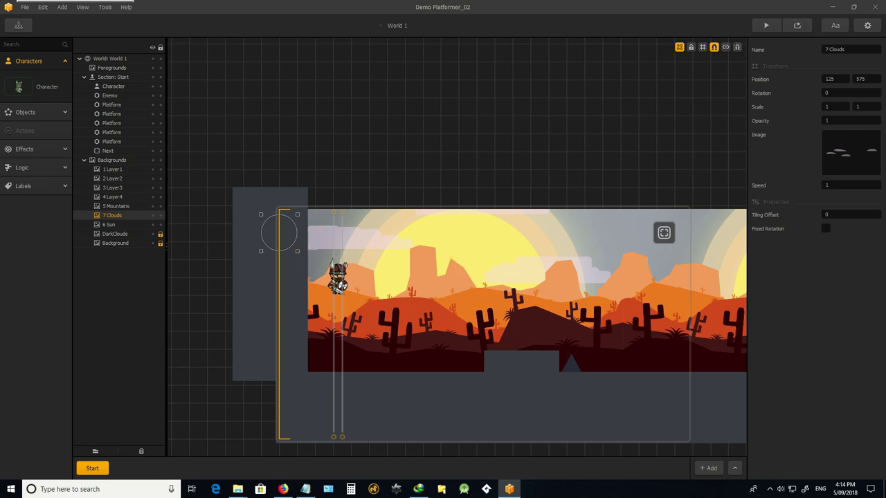
pyautogui.moveTo(0, 297); pyautogui.dragTo(586, 338)
# - Move the 9 Background gradient row between 6 Sun and DarkClouds in the Backgrounds group
pyautogui.moveTo(120, 81); pyautogui.dragTo(113, 239)
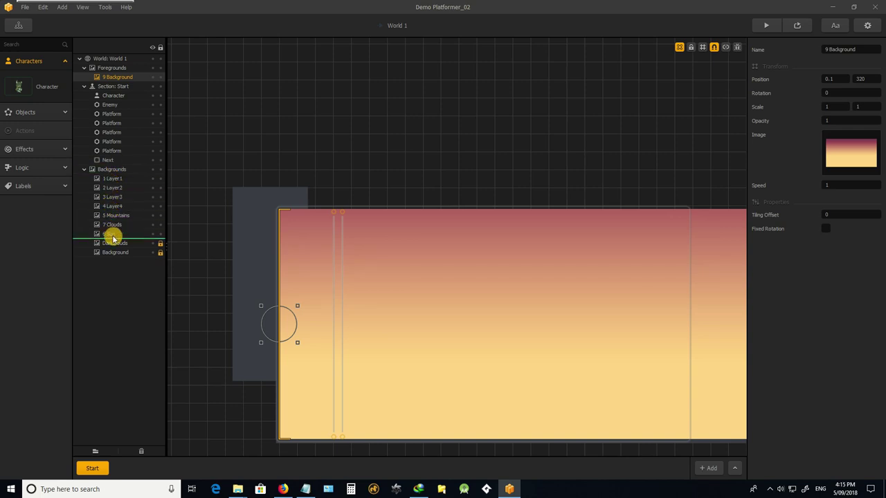
pyautogui.moveTo(113, 238); pyautogui.dragTo(113, 234)
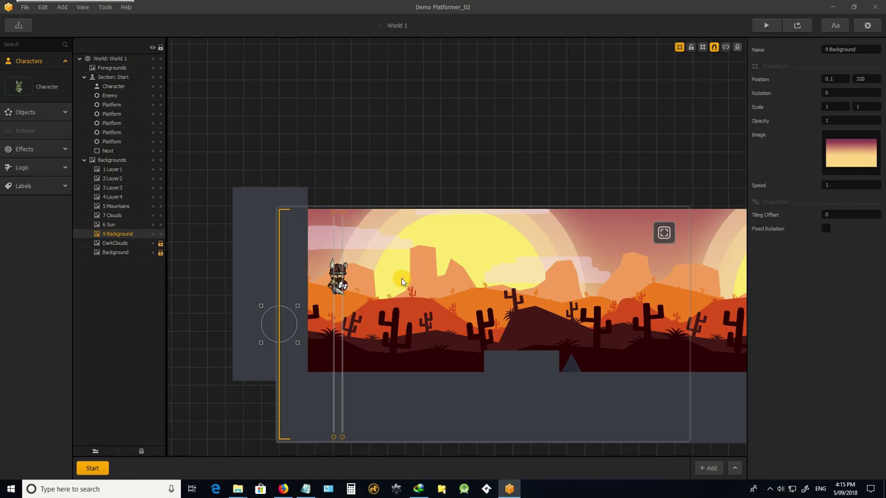
pyautogui.scroll(-2, 415, 263)
pyautogui.scroll(-2, 416, 263)
pyautogui.scroll(2, 686, 256)
pyautogui.scroll(2, 431, 299)
pyautogui.scroll(3, 306, 253)
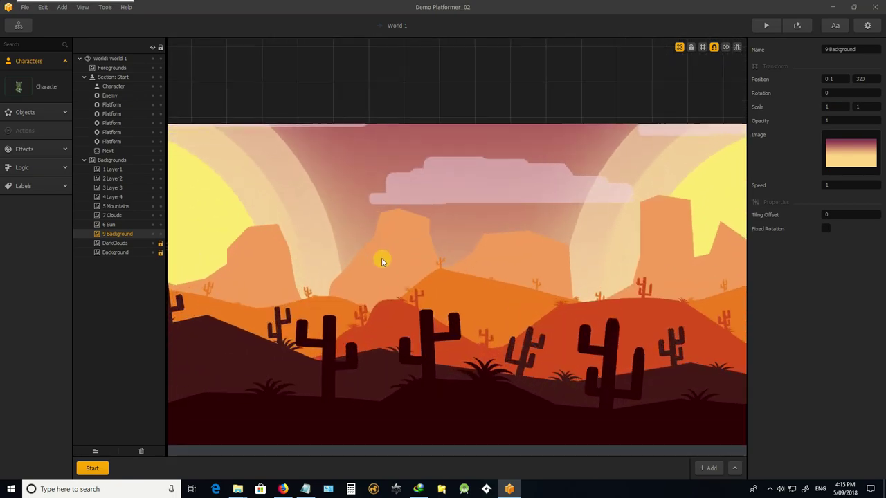
pyautogui.scroll(-1, 415, 259)
pyautogui.scroll(-2, 429, 258)
pyautogui.scroll(2, 412, 255)
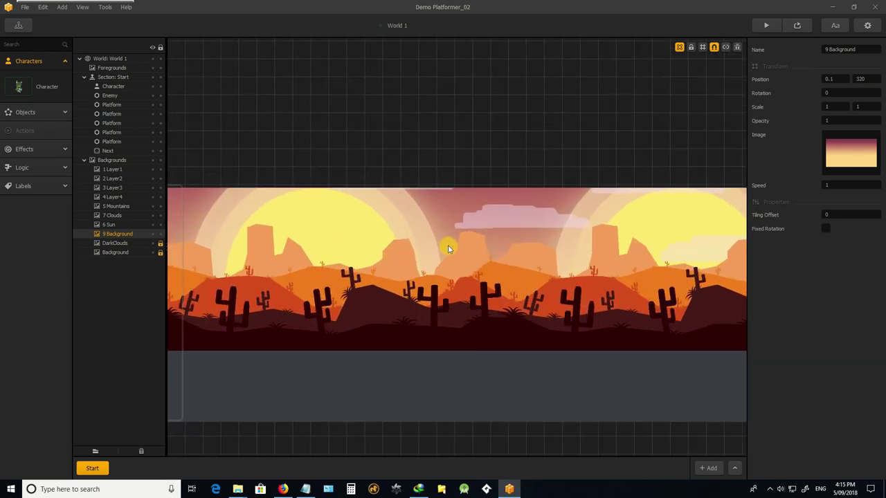
pyautogui.scroll(-1, 450, 245)
pyautogui.scroll(-2, 458, 251)
pyautogui.scroll(2, 250, 231)
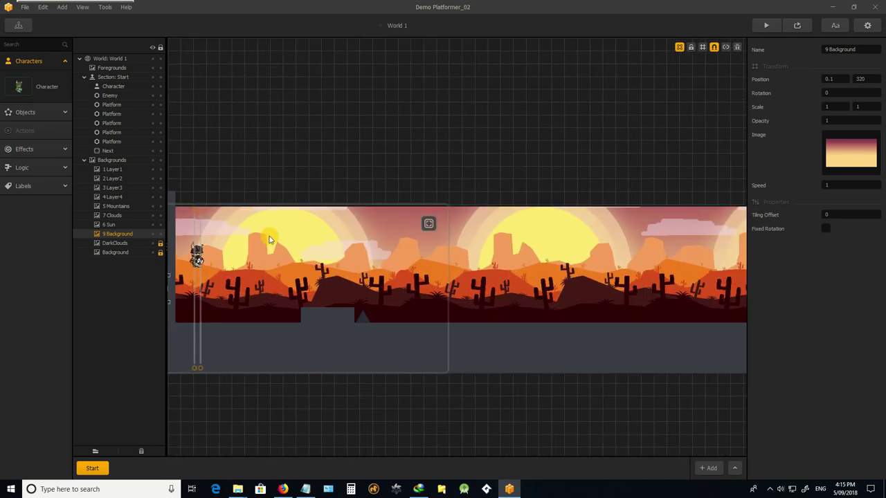
pyautogui.scroll(1, 319, 260)
pyautogui.scroll(-3, 319, 260)
pyautogui.scroll(3, 502, 267)
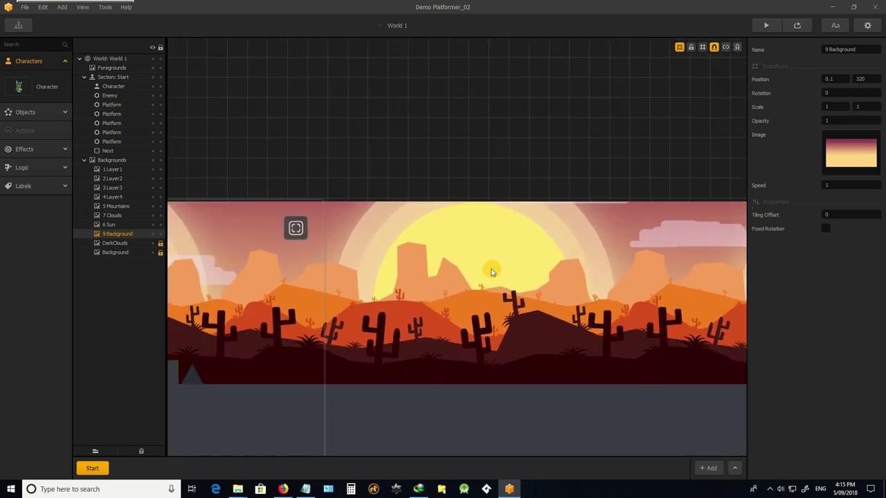
pyautogui.scroll(2, 484, 271)
pyautogui.scroll(-3, 477, 284)
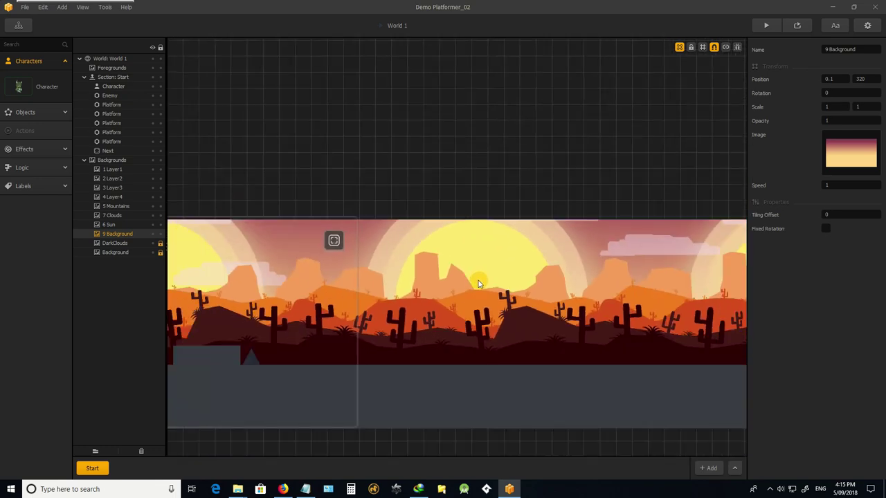
pyautogui.scroll(3, 320, 310)
pyautogui.scroll(-3, 311, 302)
pyautogui.scroll(2, 311, 308)
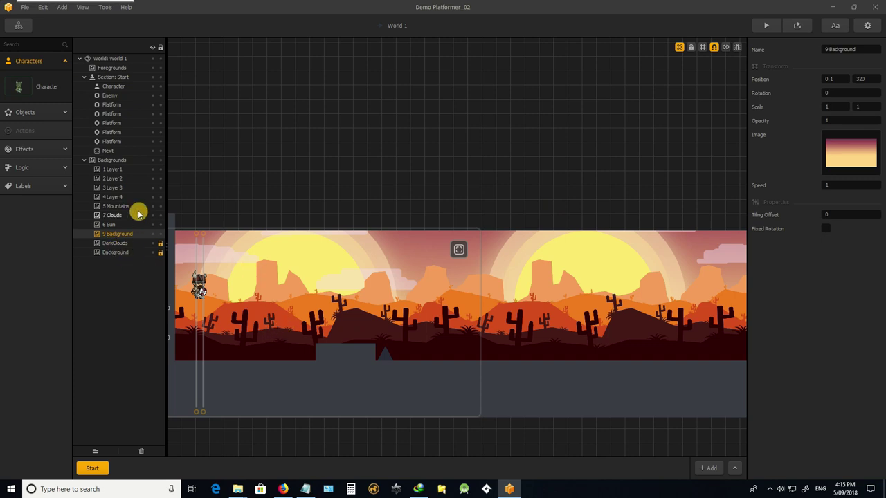
# - Lower 1 Layer1's parallax Speed by clearing the field and entering 0
pyautogui.click(124, 171)
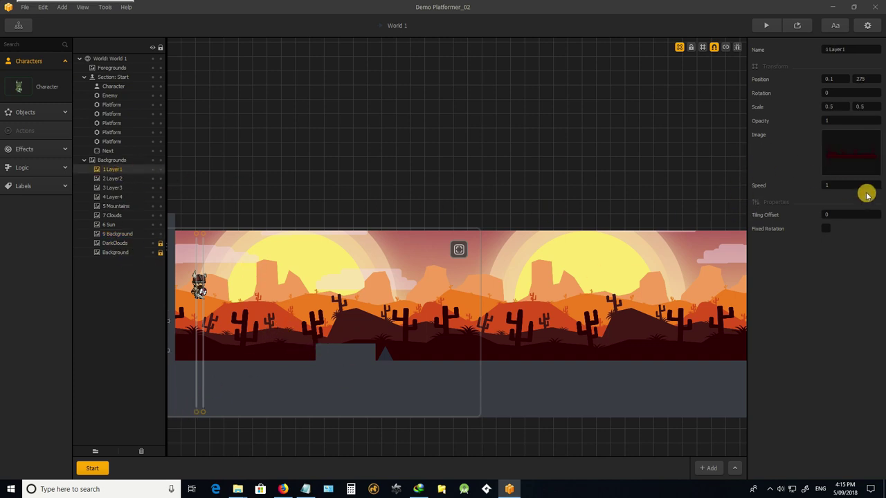
pyautogui.click(831, 185)
pyautogui.press('BackSpace')
pyautogui.write('0')
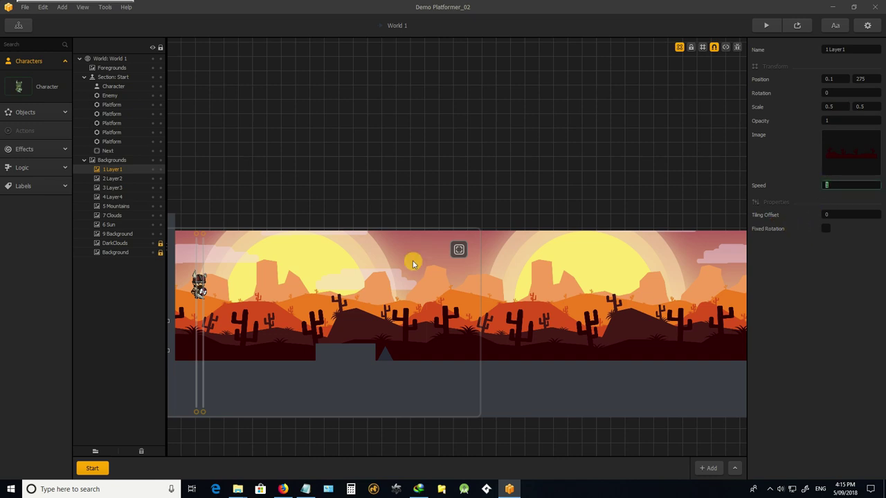
pyautogui.scroll(2, 249, 330)
pyautogui.scroll(1, 250, 331)
pyautogui.scroll(-2, 249, 331)
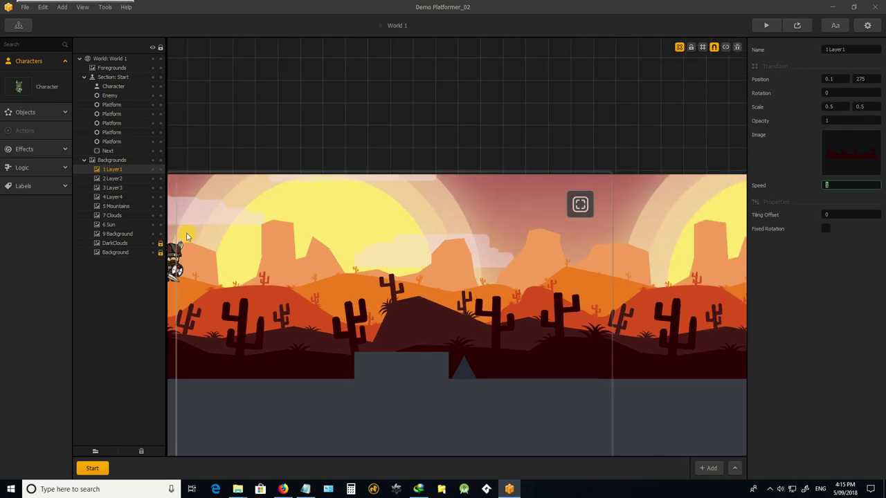
# - Try a Speed of 0.8 on 2 Layer2, then set it back to 1
pyautogui.click(121, 179)
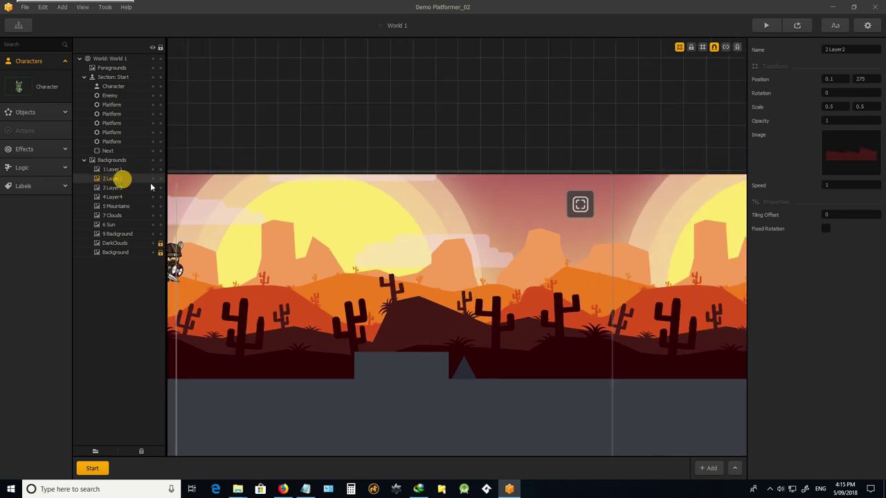
pyautogui.click(803, 188)
pyautogui.click(581, 205)
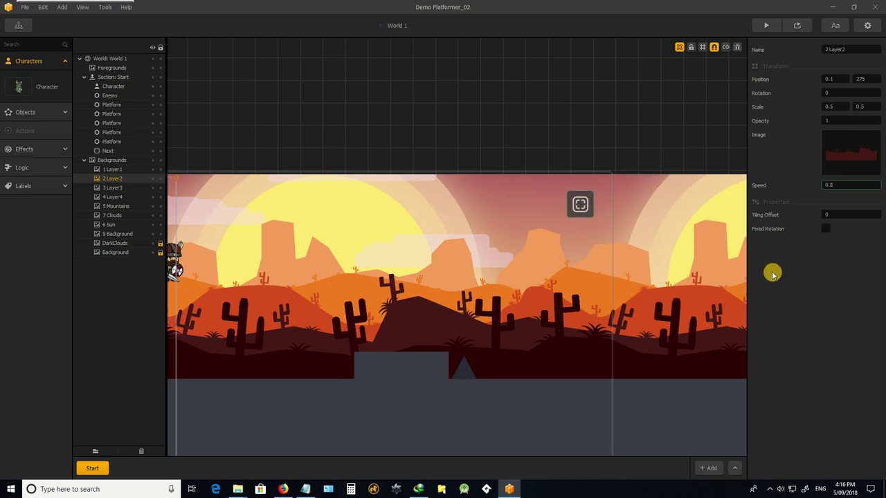
pyautogui.click(804, 272)
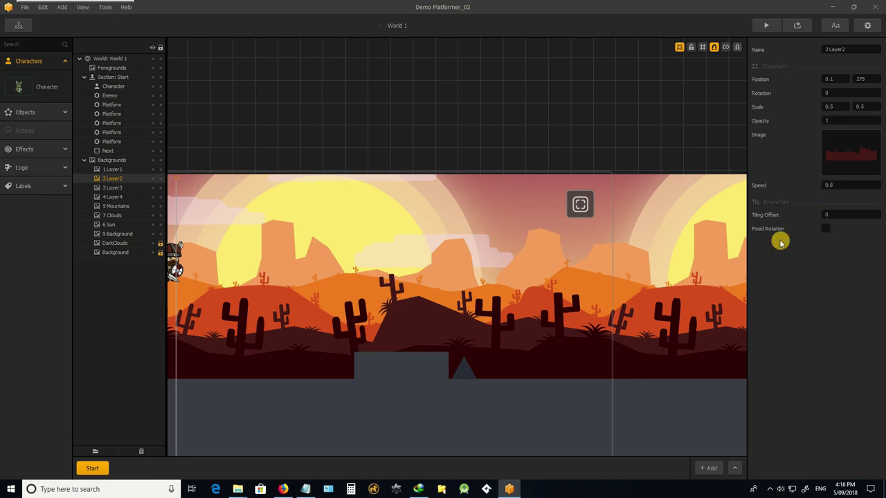
pyautogui.click(840, 184)
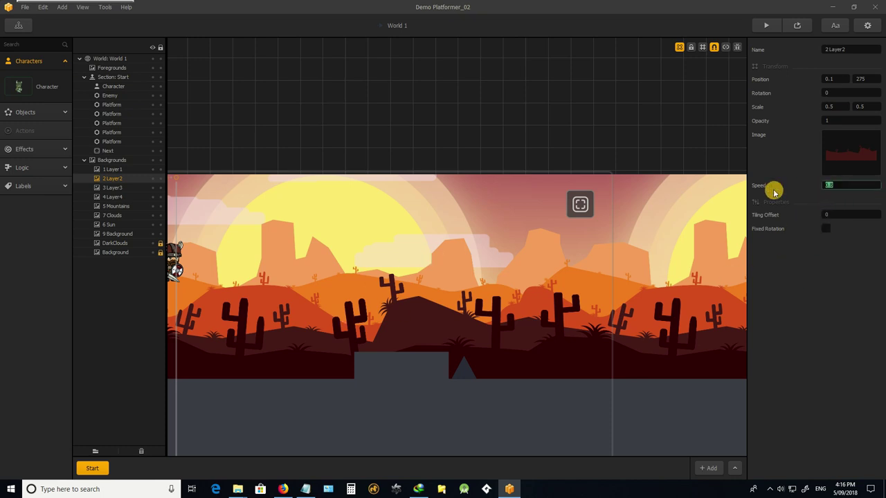
pyautogui.write('1')
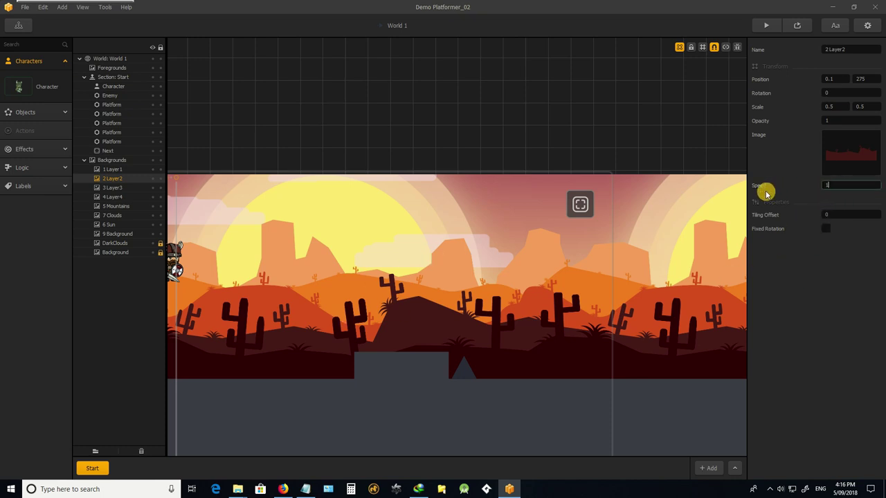
pyautogui.click(810, 291)
pyautogui.scroll(-2, 439, 365)
pyautogui.scroll(3, 443, 365)
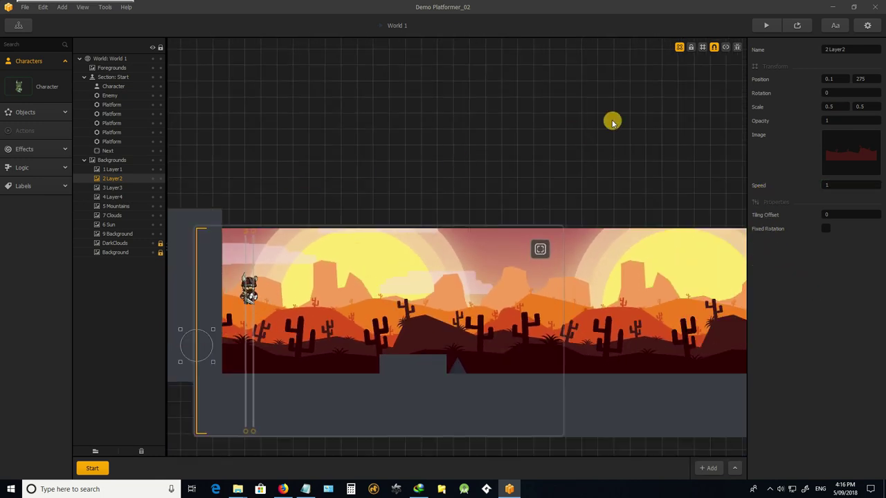
pyautogui.click(797, 27)
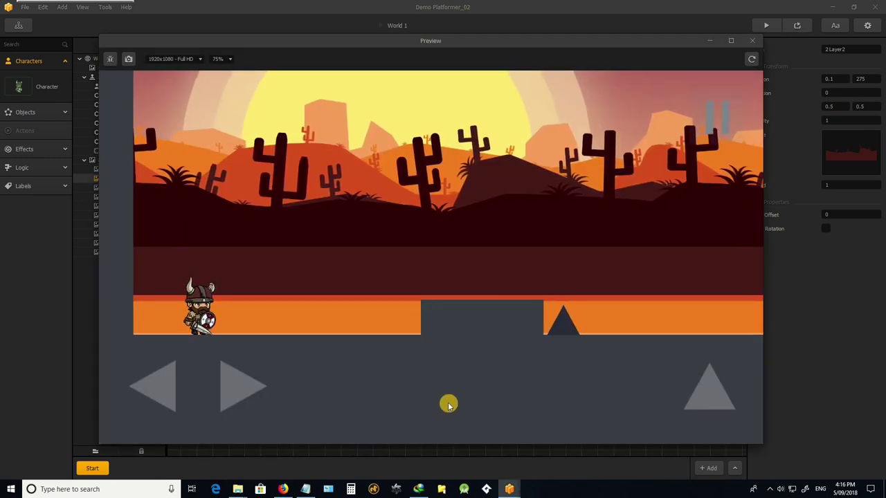
pyautogui.press('Right')
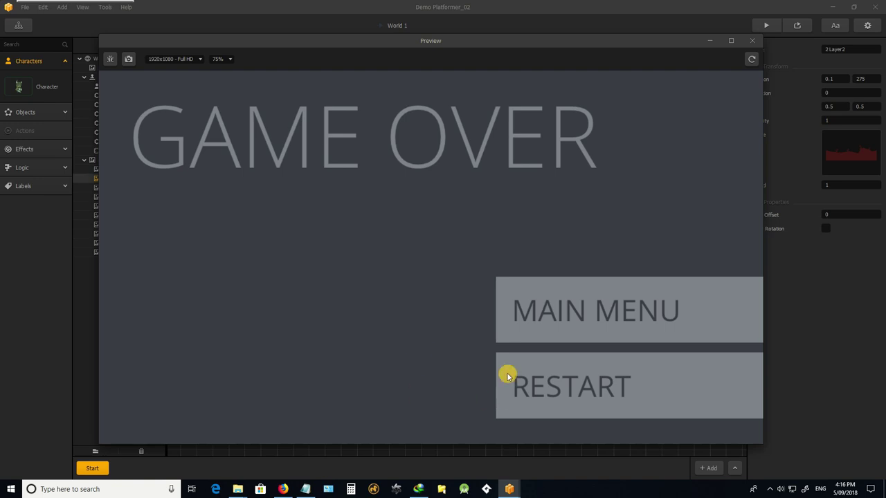
pyautogui.click(752, 44)
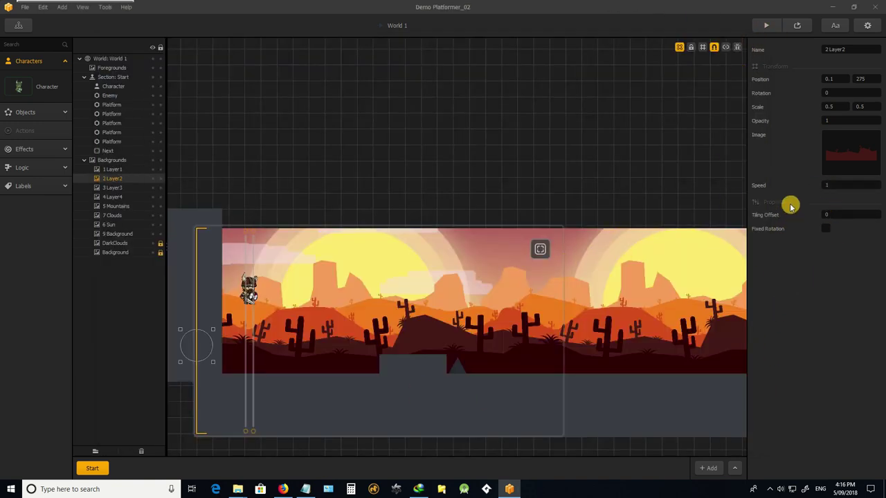
# - Set parallax Speed to 0.8 for 2 Layer2, 0.7 for 3 Layer3 and 0.6 for 4 Layer4
pyautogui.click(829, 184)
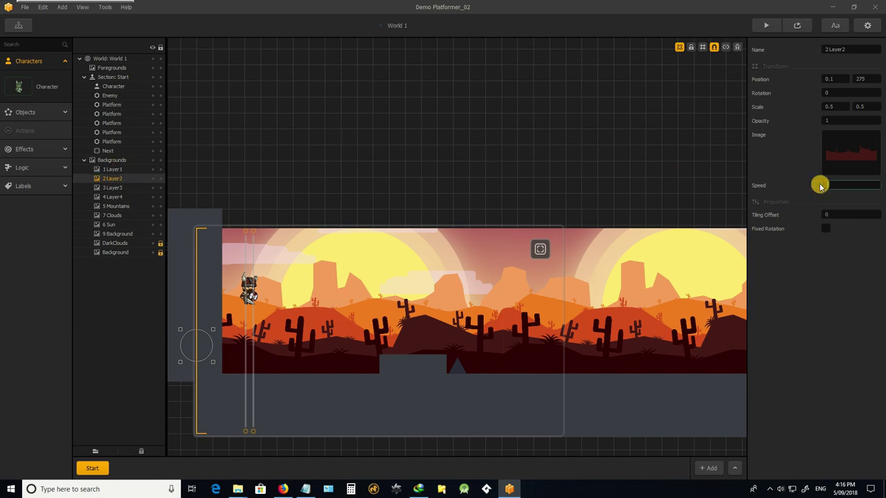
pyautogui.write('0.8')
pyautogui.click(119, 188)
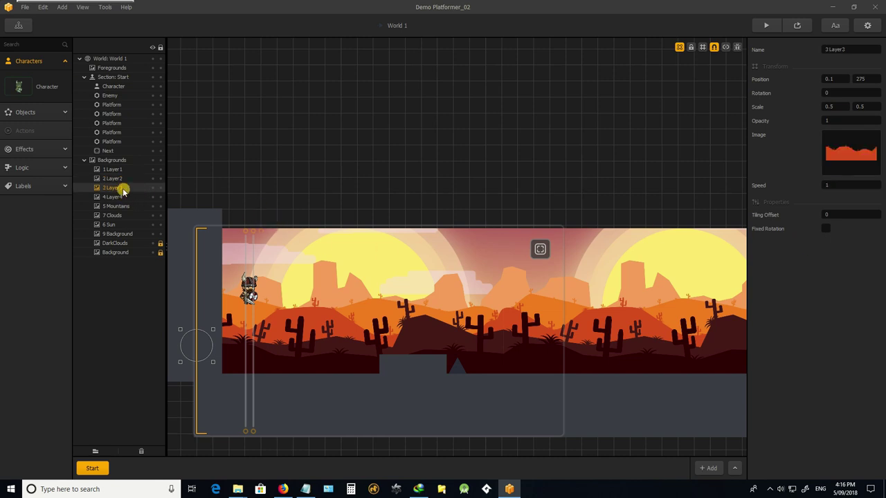
pyautogui.click(842, 185)
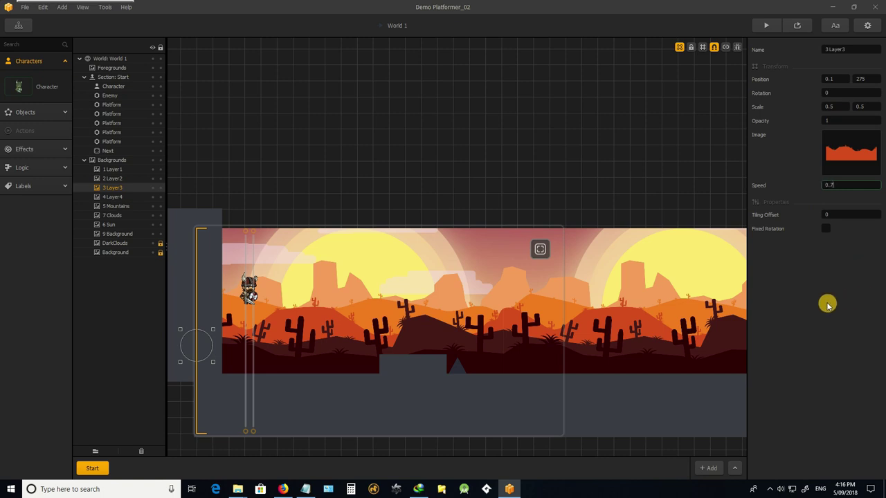
pyautogui.click(116, 198)
pyautogui.click(824, 186)
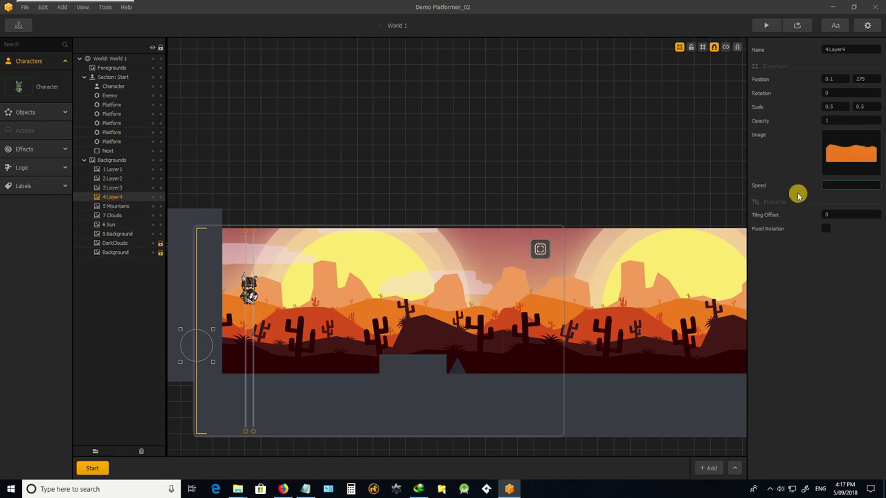
# - Set Speed to 0.5 for 5 Mountains, 0.4 for 7 Clouds and 0.3 for 6 Sun
pyautogui.click(125, 208)
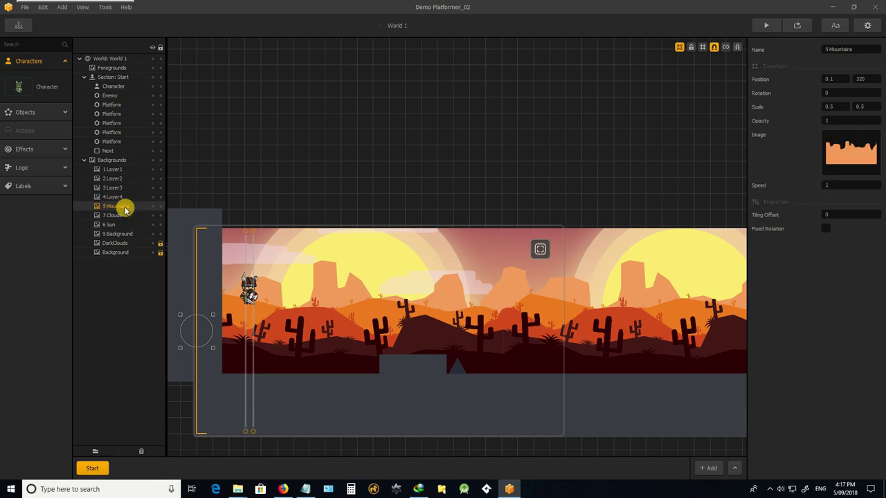
pyautogui.click(825, 185)
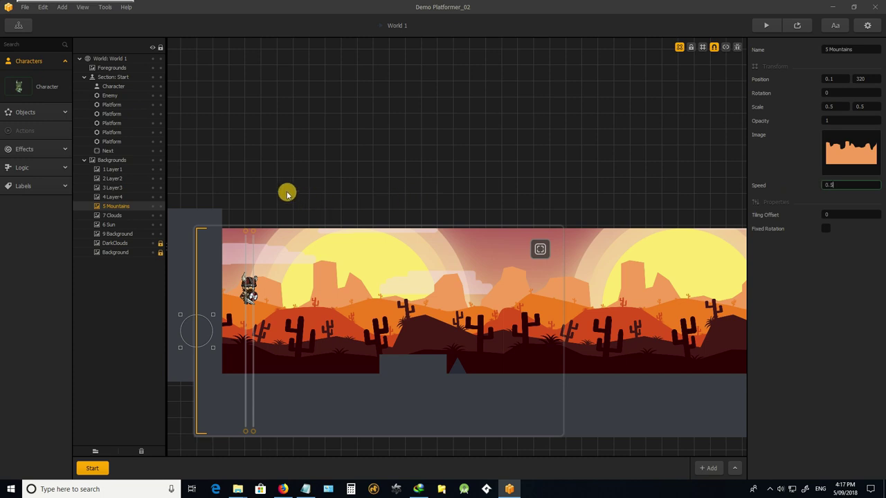
pyautogui.click(116, 215)
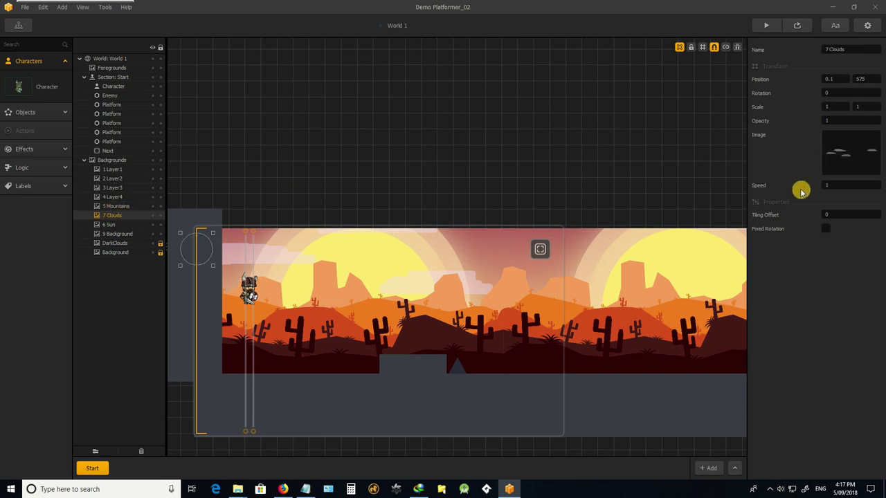
pyautogui.click(824, 186)
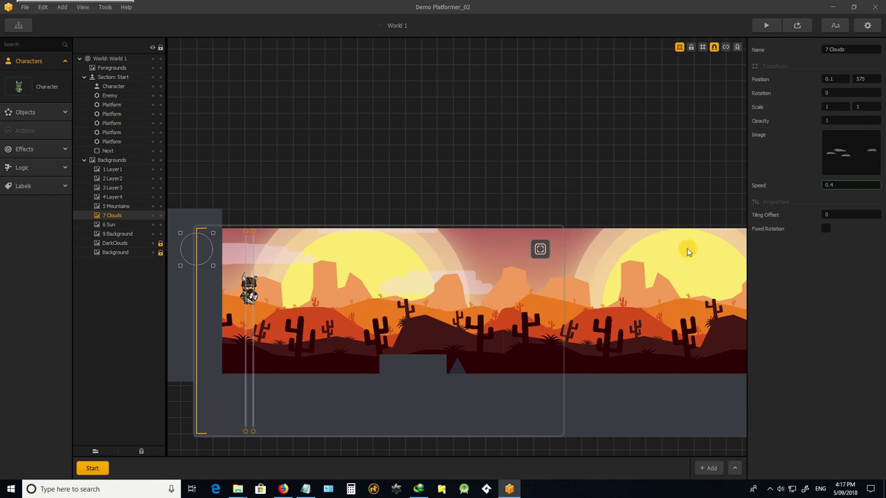
pyautogui.click(118, 225)
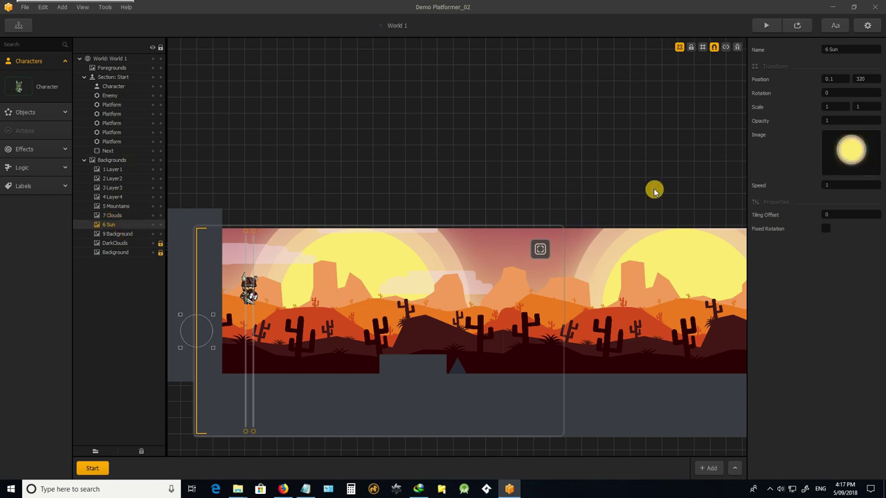
pyautogui.click(825, 185)
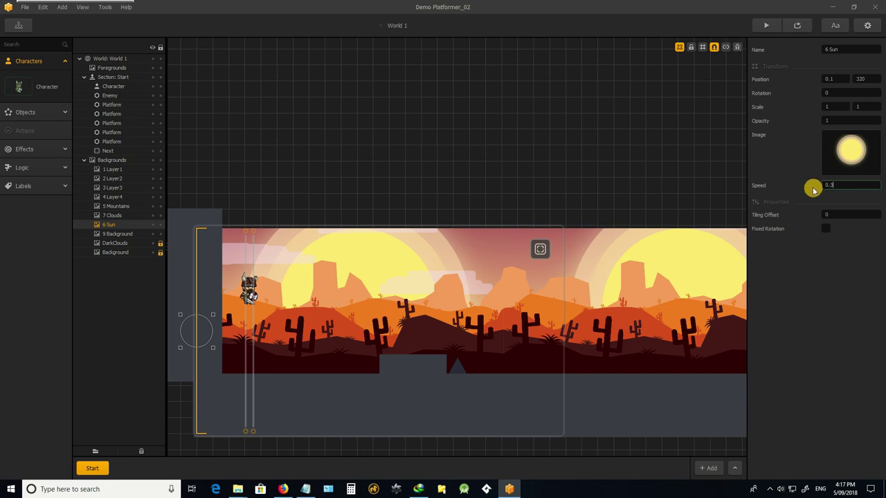
pyautogui.click(114, 234)
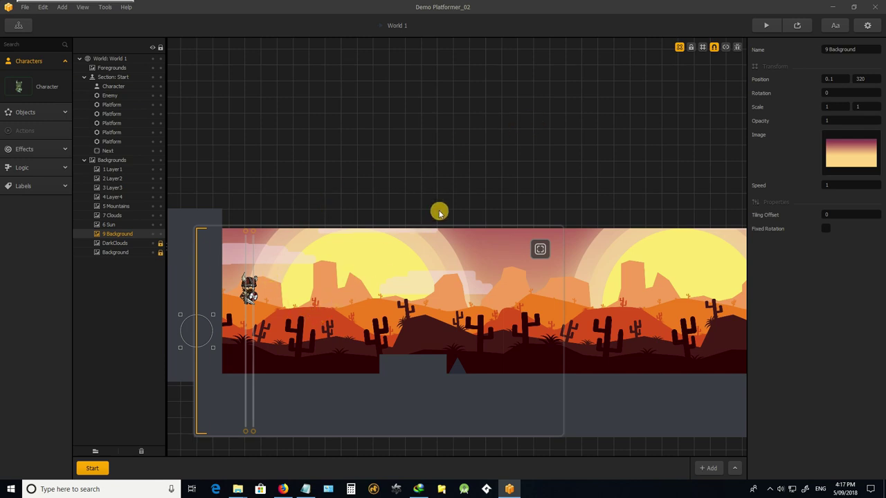
# - Start the level preview and run the viking right and left to watch the parallax
pyautogui.click(796, 25)
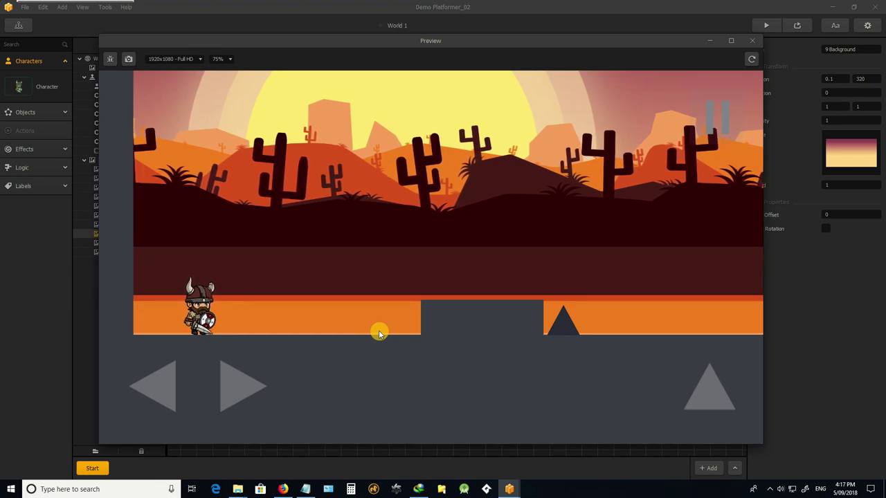
pyautogui.press('Right')
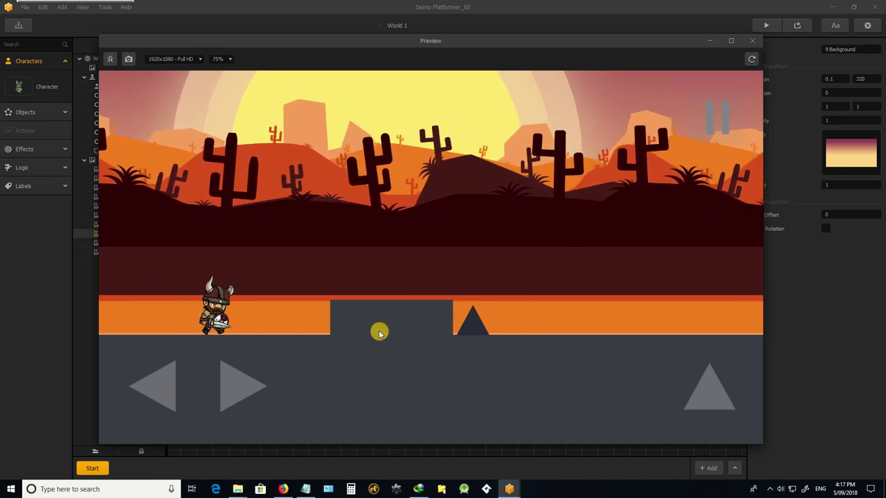
pyautogui.press('Left')
pyautogui.press('Right')
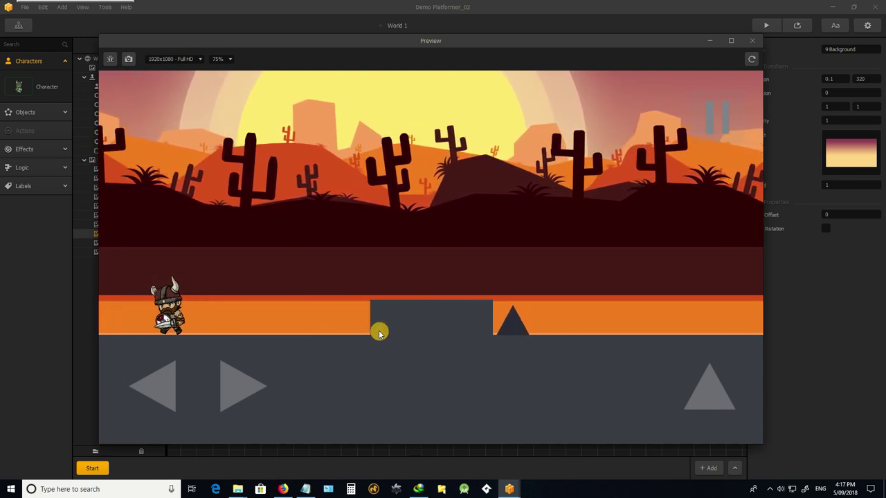
pyautogui.press('Right')
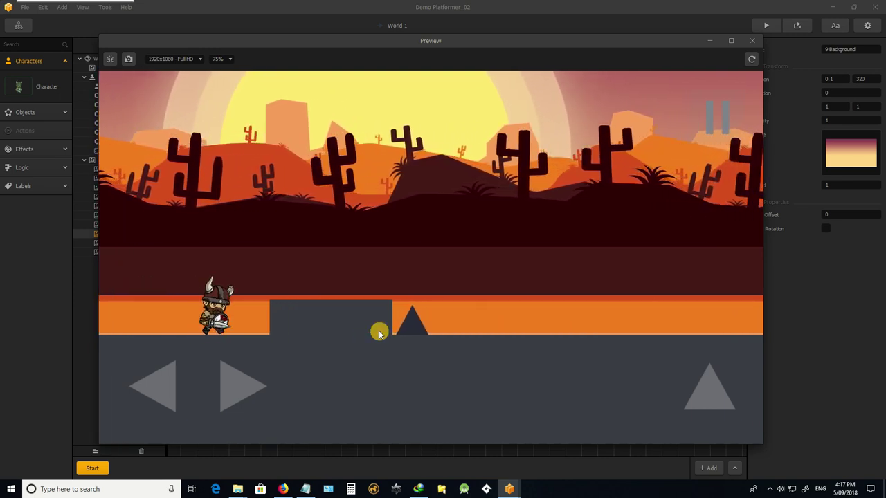
pyautogui.press('Left')
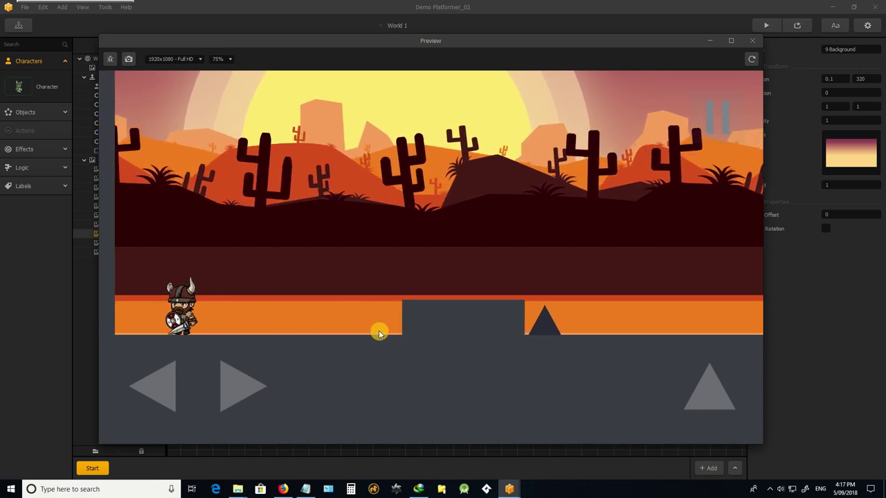
pyautogui.press('Right')
# - Run the viking back and forth across the level, then jump the gap and spike
pyautogui.press('Left')
pyautogui.press('Right')
pyautogui.press('Left')
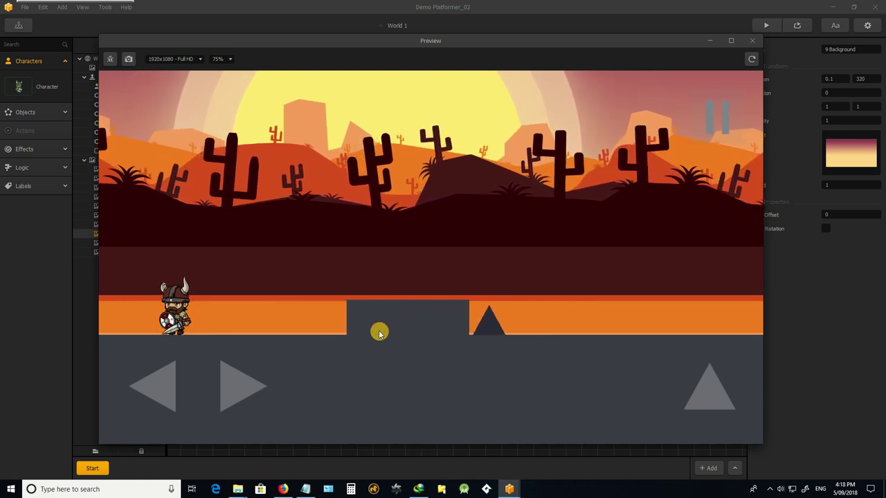
pyautogui.press('Right')
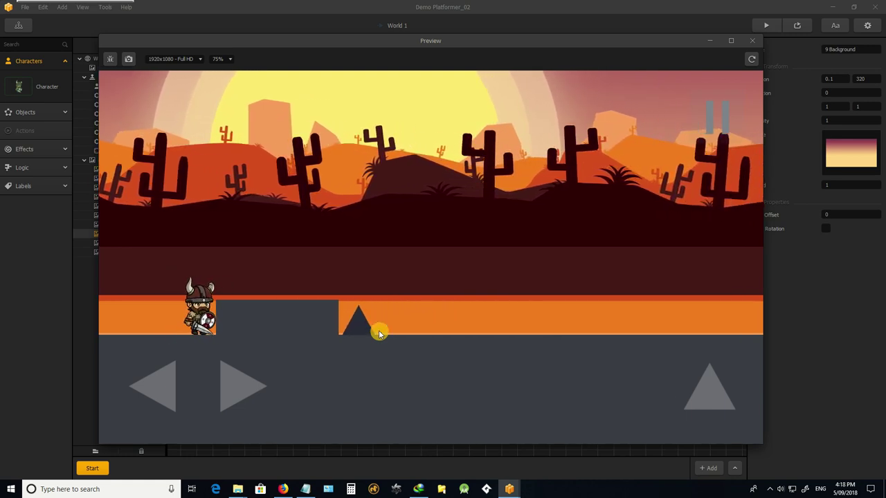
pyautogui.press('Left')
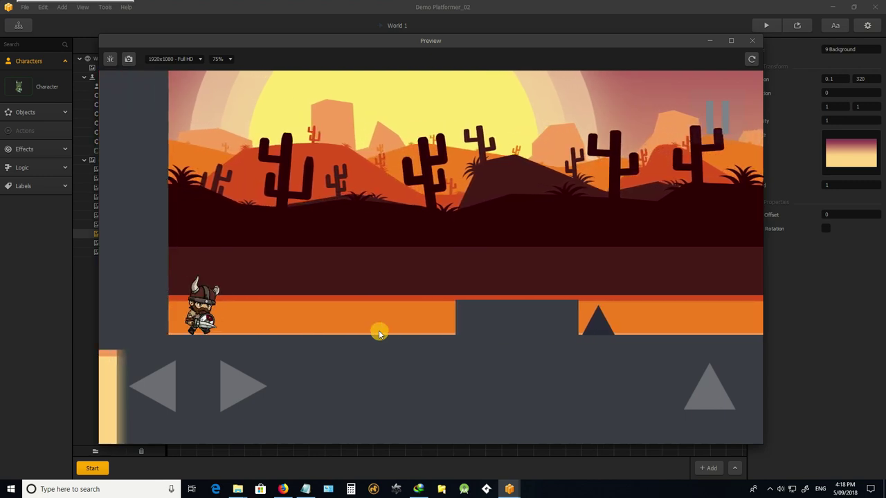
pyautogui.press('Right')
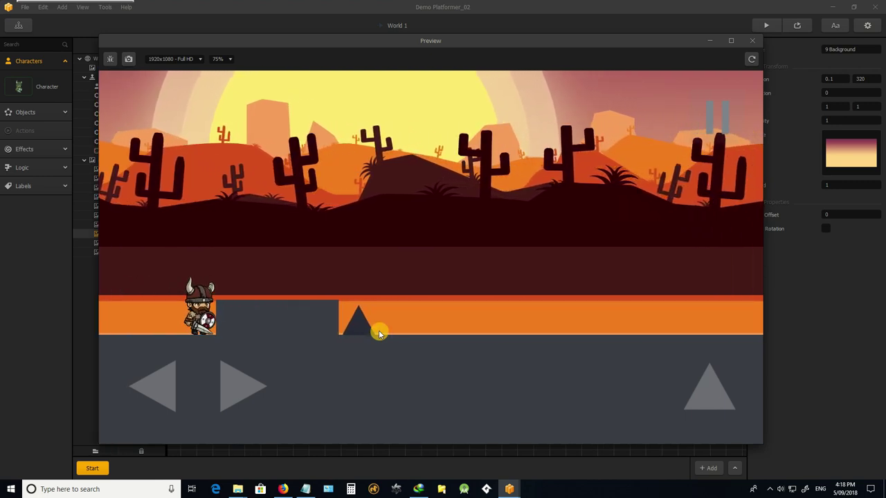
pyautogui.press('Left')
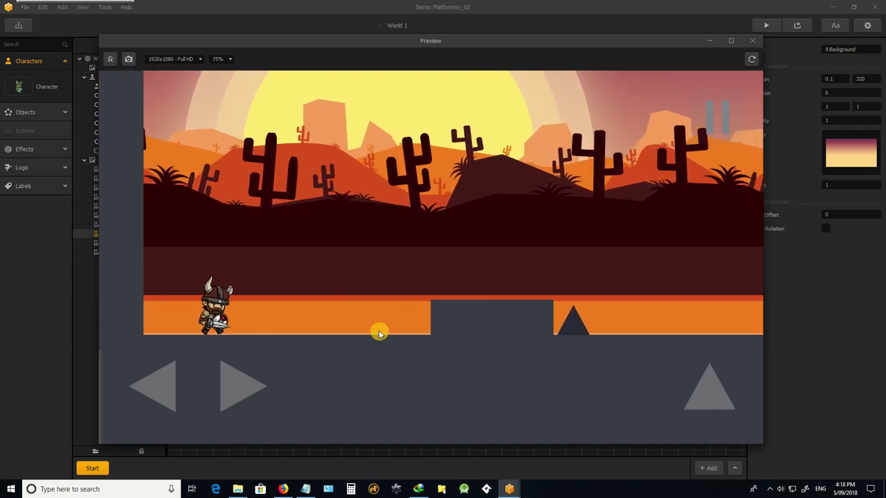
pyautogui.press('Right')
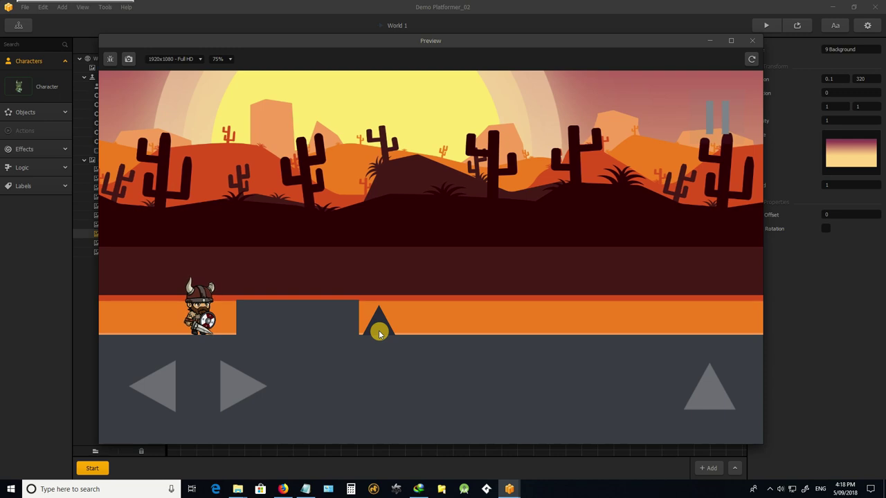
pyautogui.press('Up')
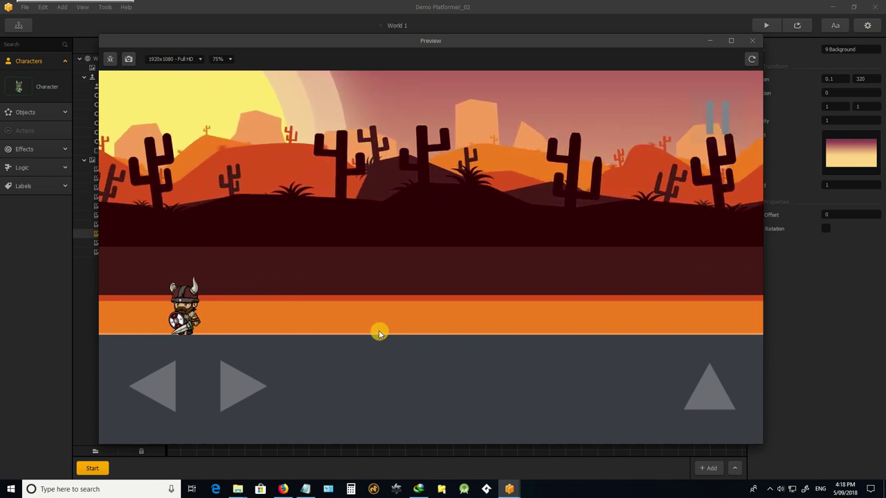
# - Close the preview and drag the background's ground line up to the ground platform's top edge
pyautogui.click(751, 43)
pyautogui.scroll(-2, 333, 346)
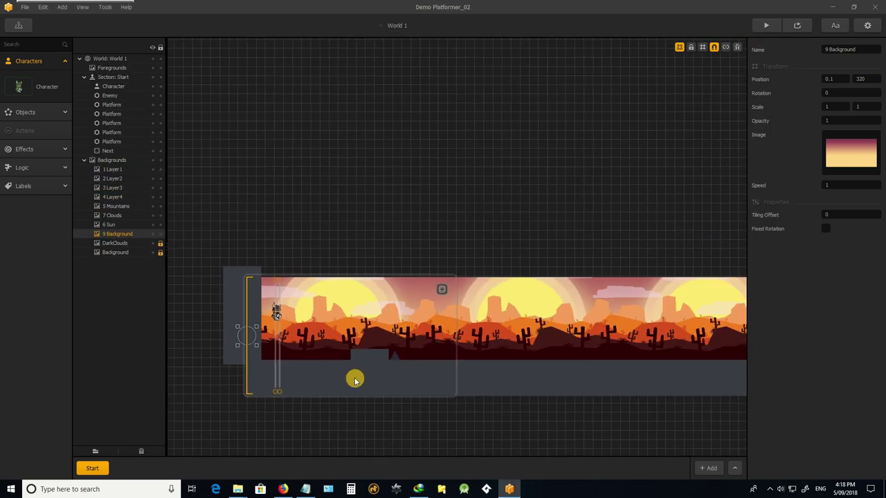
pyautogui.scroll(-1, 337, 350)
pyautogui.scroll(5, 376, 340)
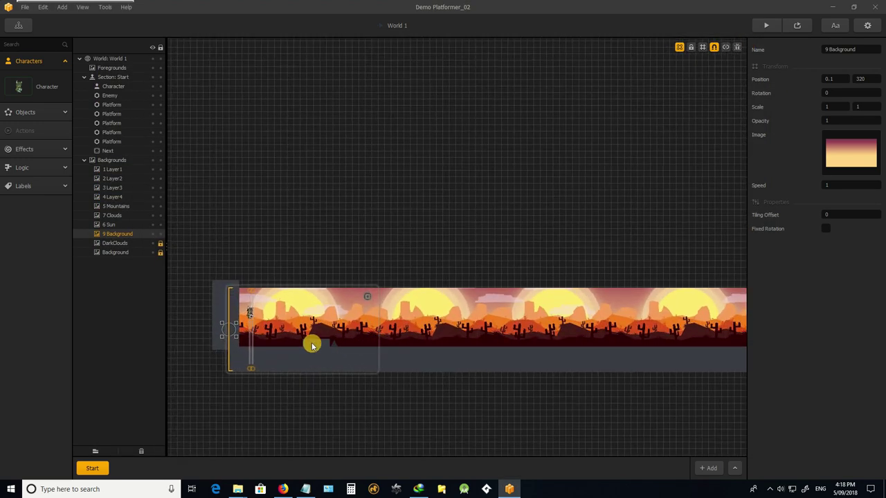
pyautogui.scroll(2, 237, 353)
pyautogui.scroll(-2, 267, 340)
pyautogui.scroll(3, 256, 320)
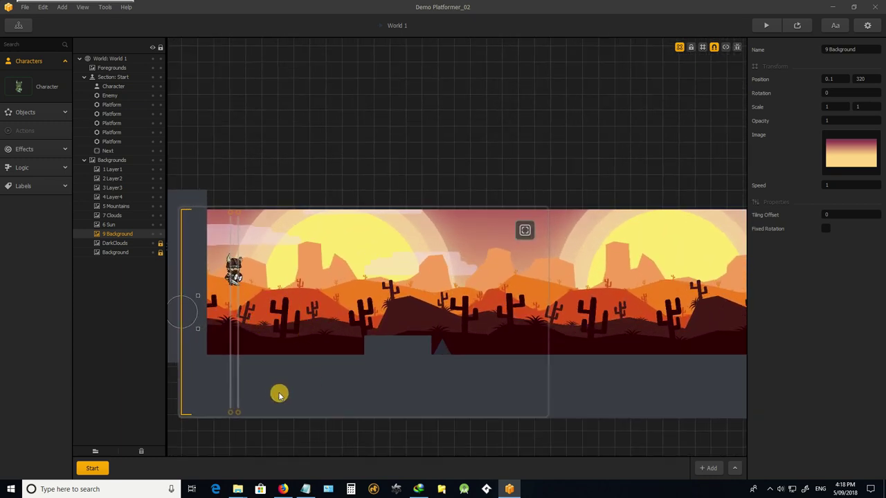
pyautogui.scroll(-3, 315, 388)
pyautogui.scroll(4, 305, 384)
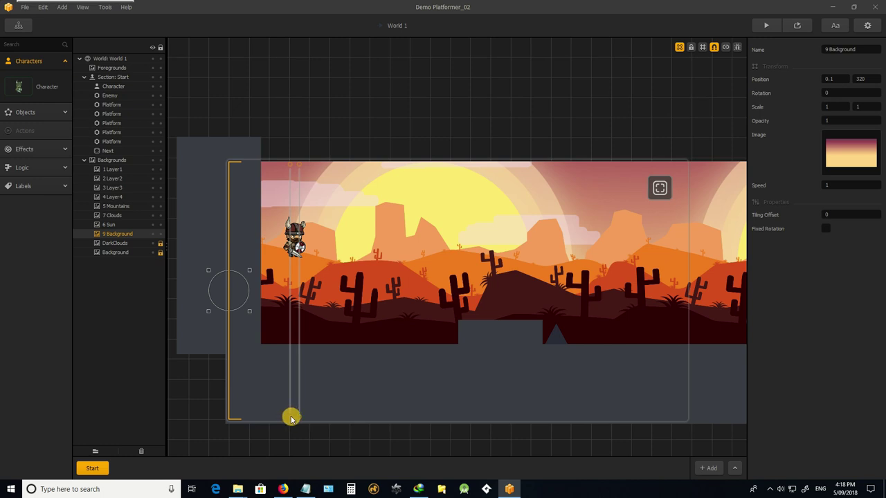
pyautogui.click(291, 419)
pyautogui.moveTo(291, 418); pyautogui.dragTo(293, 379)
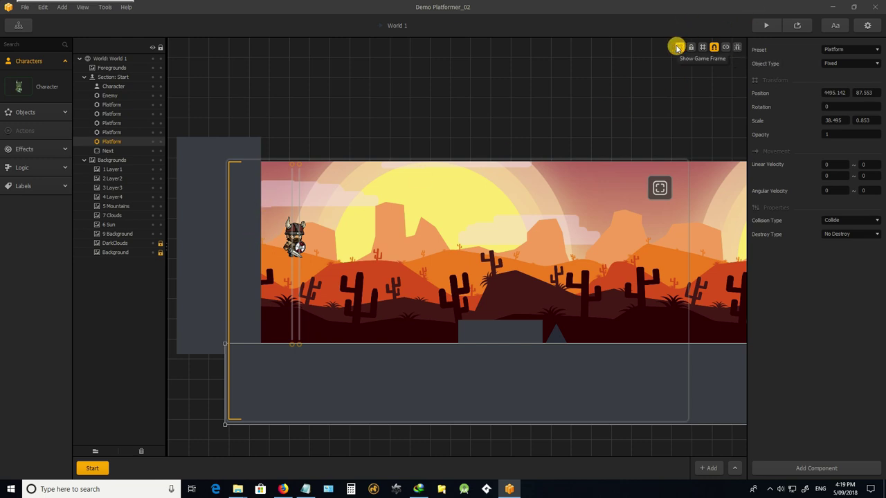
pyautogui.click(799, 24)
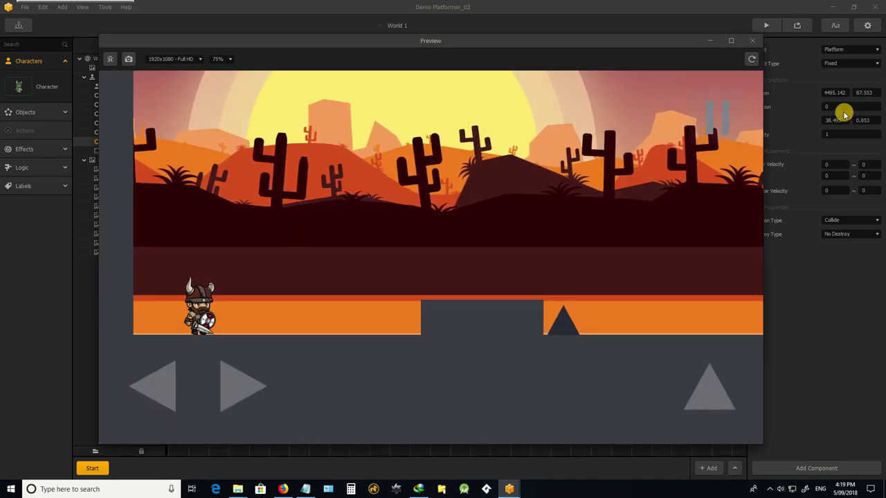
pyautogui.click(757, 41)
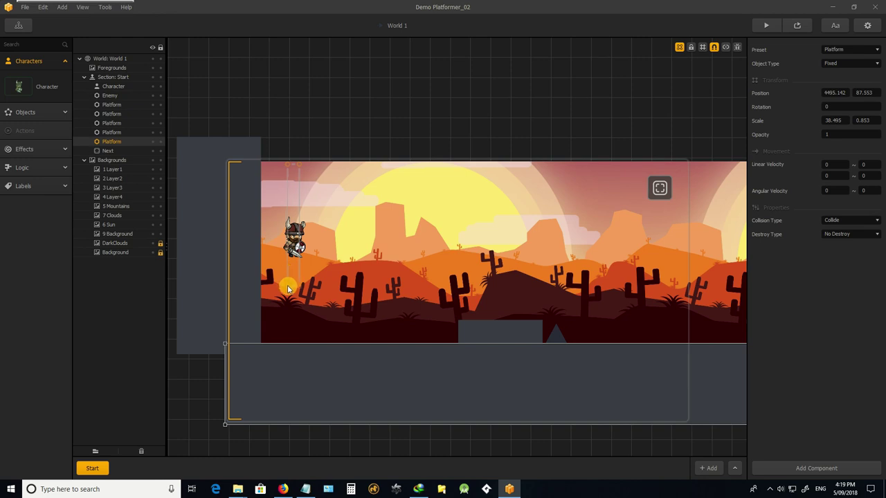
pyautogui.click(289, 165)
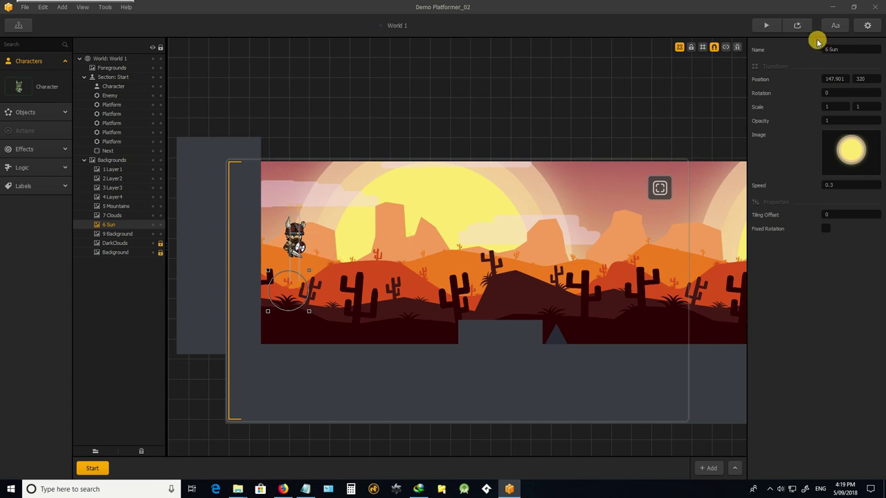
pyautogui.click(797, 25)
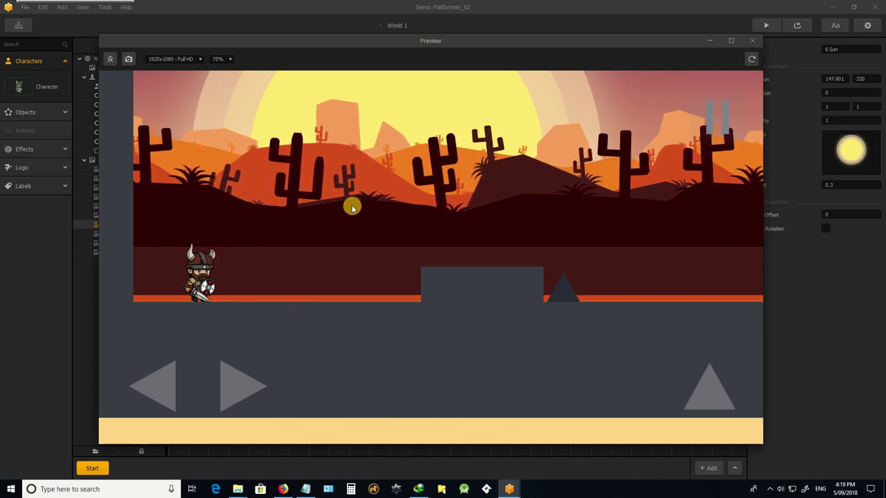
pyautogui.click(752, 40)
pyautogui.scroll(3, 304, 260)
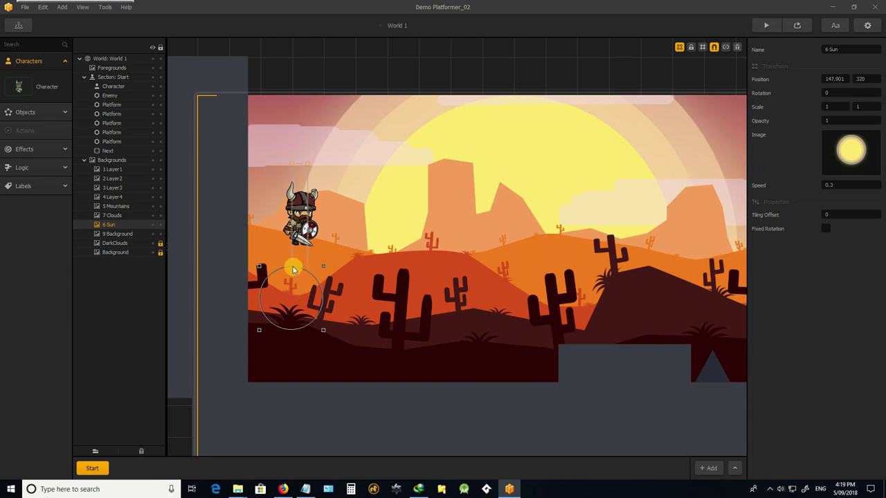
# - Start the preview and run the viking right and left repeatedly to compare layer scrolling
pyautogui.click(796, 27)
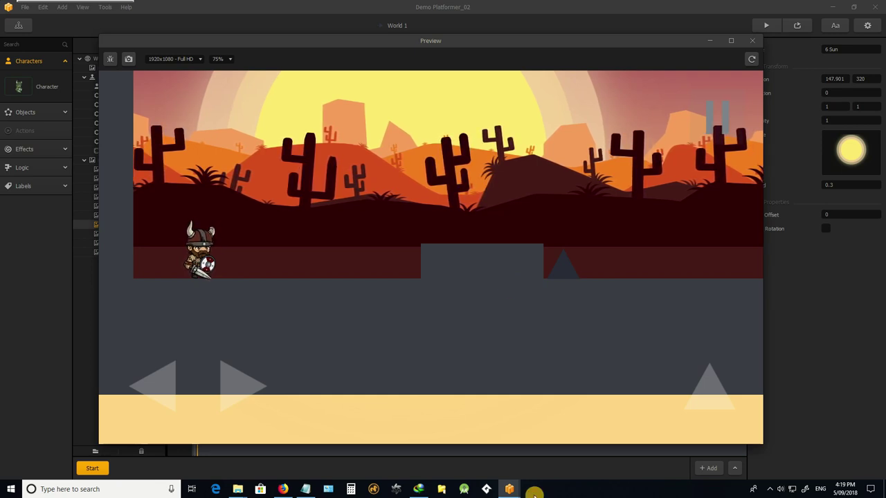
pyautogui.press('Right')
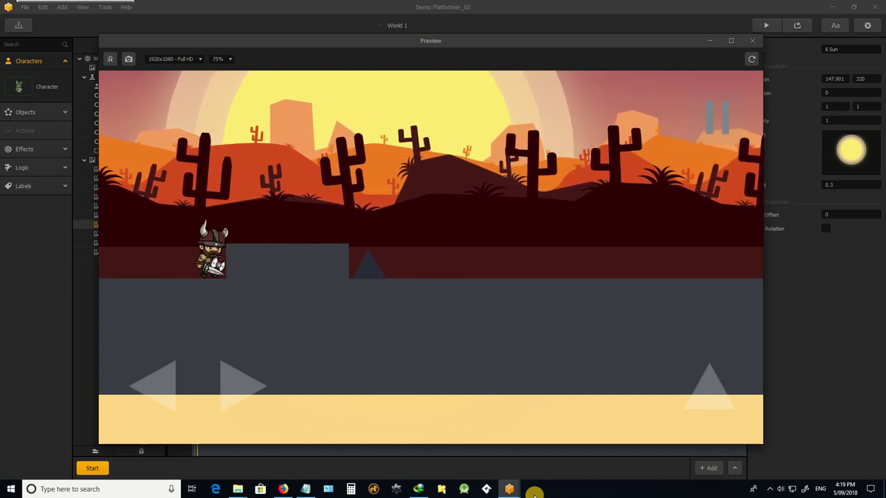
pyautogui.press('Left')
pyautogui.press('Left')
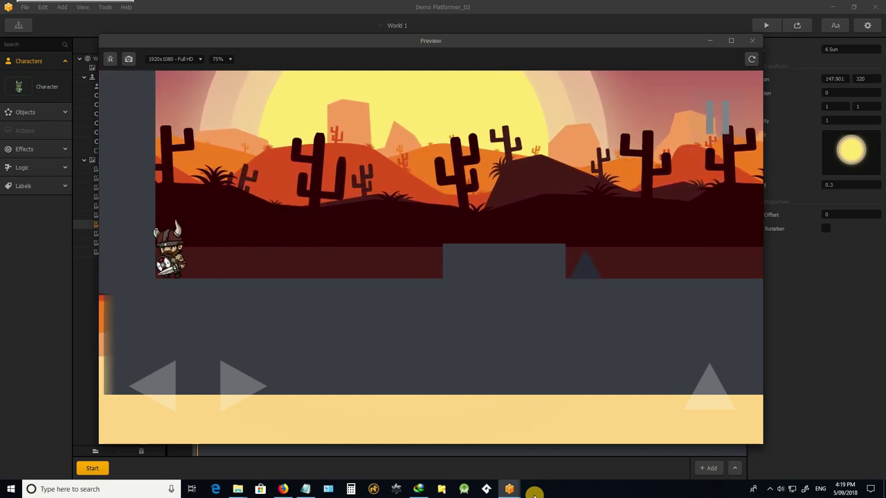
pyautogui.press('Right')
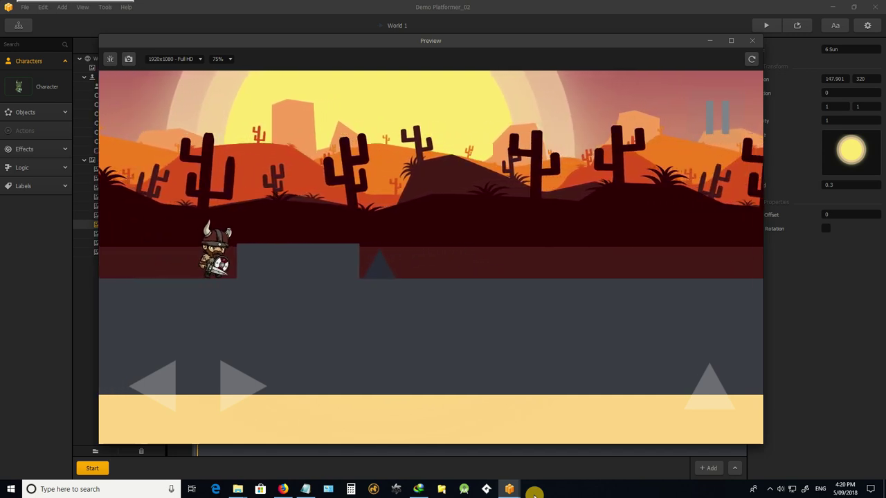
pyautogui.press('Left')
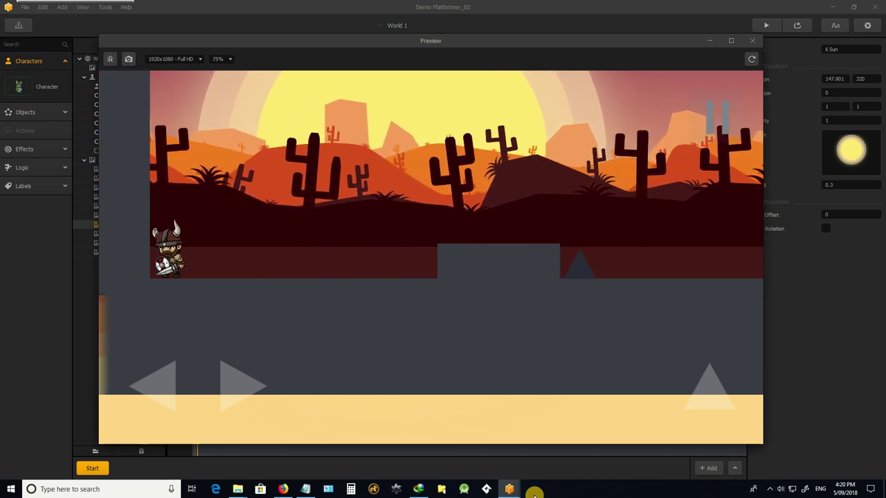
pyautogui.press('Right')
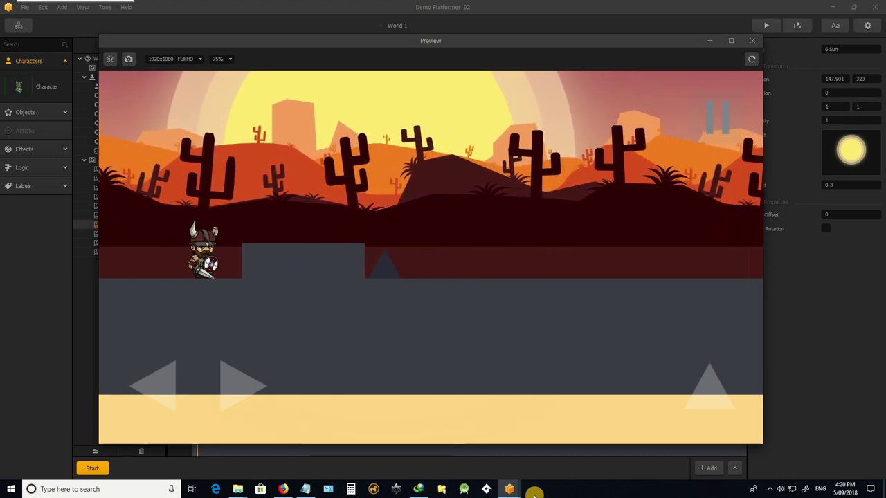
pyautogui.press('Left')
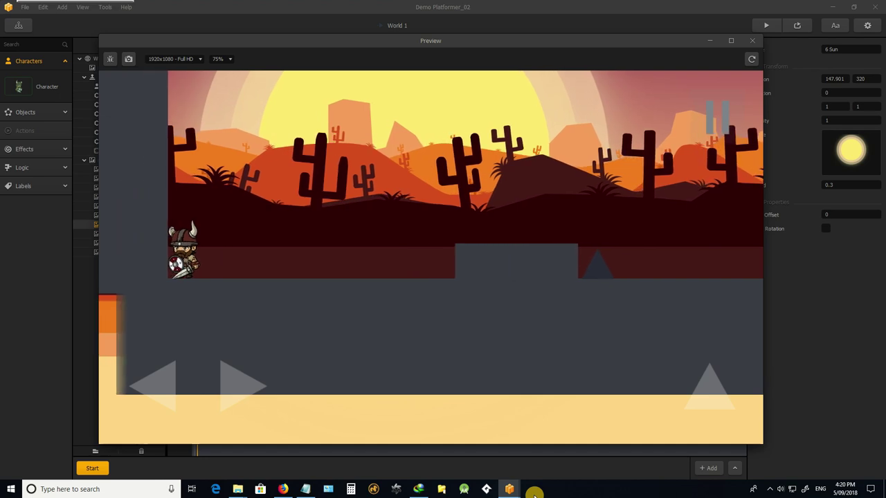
pyautogui.press('Right')
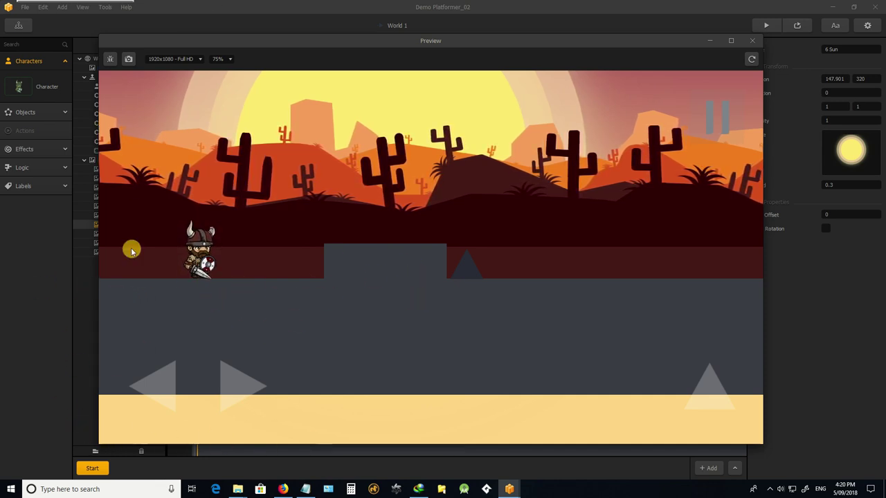
# - Close the preview and drag the 6 Sun and 7 Clouds ground lines down toward the ground
pyautogui.click(755, 44)
pyautogui.scroll(2, 307, 240)
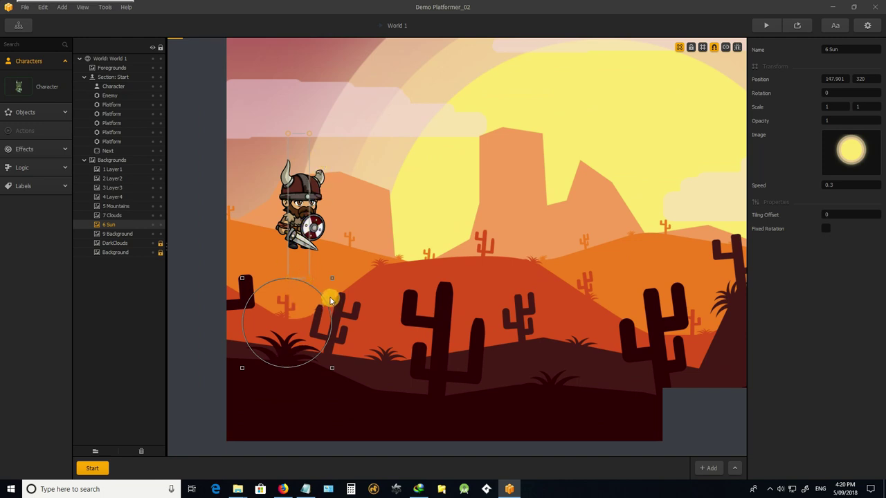
pyautogui.moveTo(308, 278); pyautogui.dragTo(318, 442)
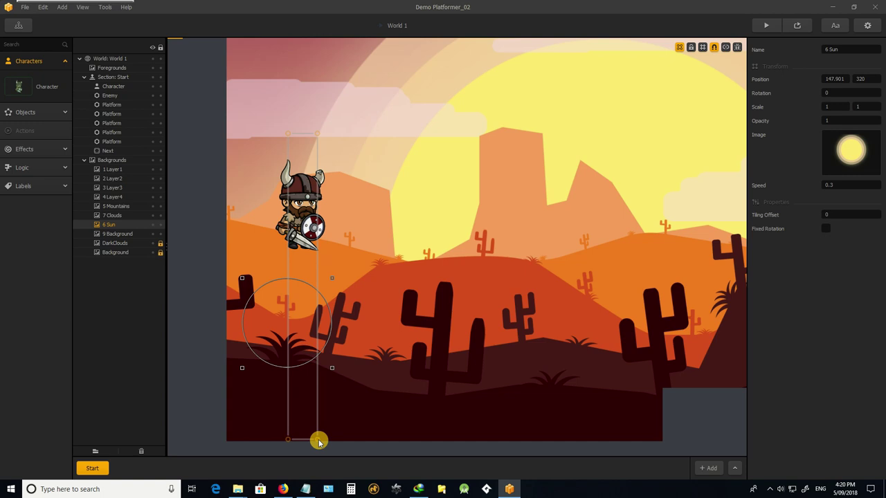
pyautogui.click(319, 136)
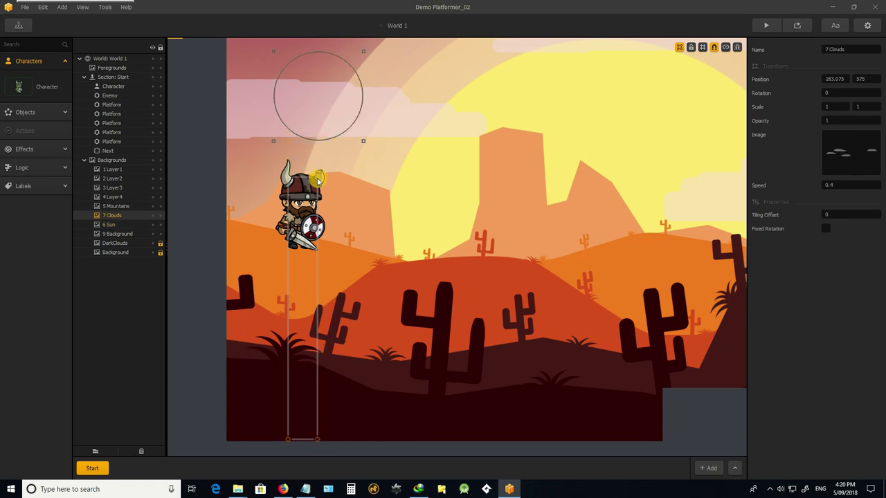
pyautogui.moveTo(318, 187); pyautogui.dragTo(313, 331)
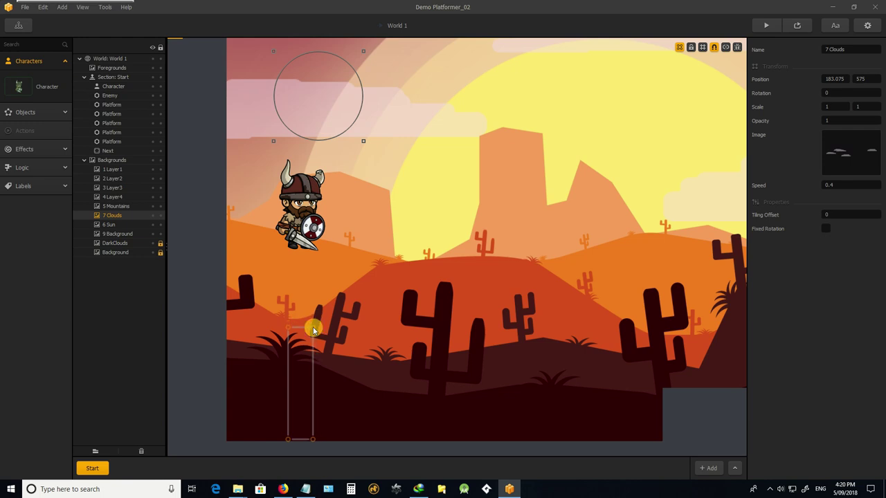
pyautogui.click(798, 25)
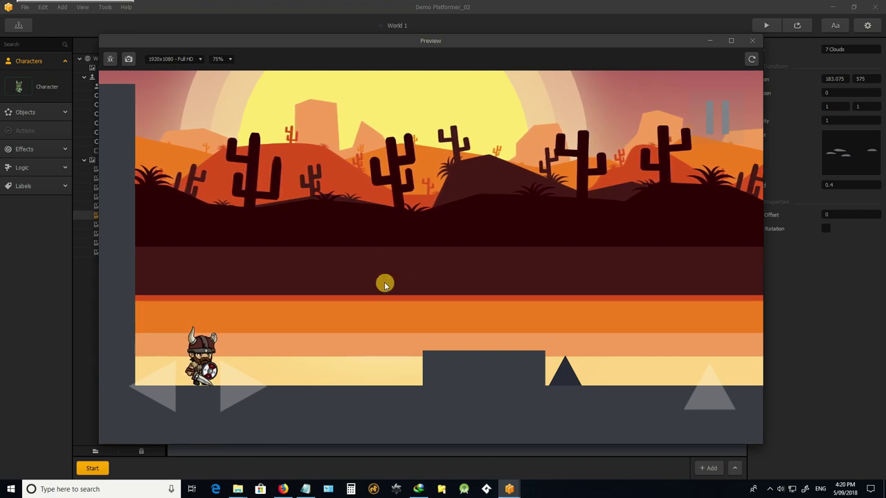
pyautogui.press('Right')
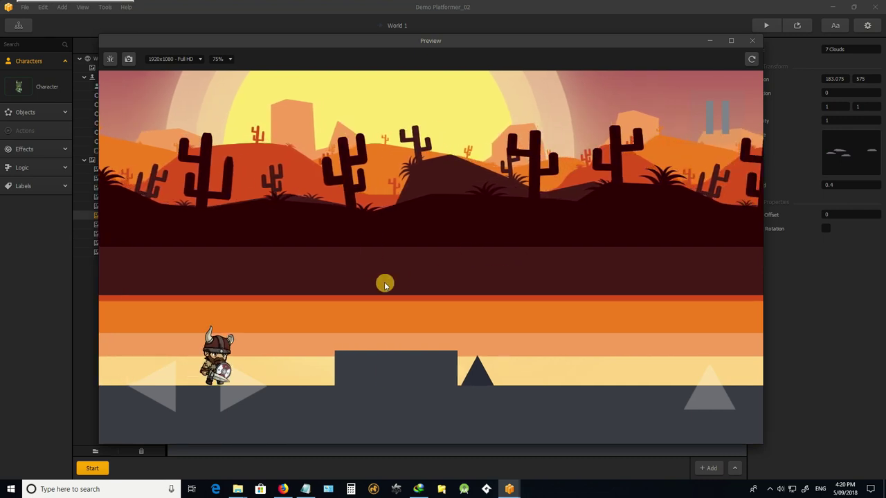
pyautogui.press('Left')
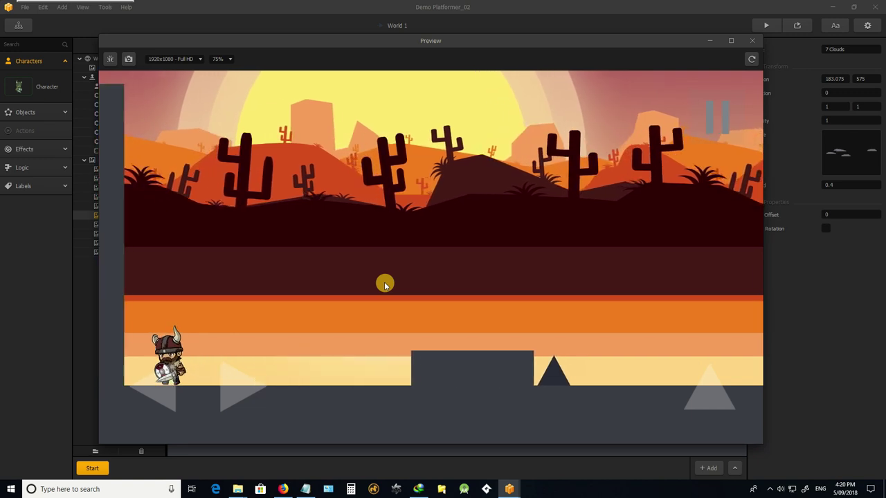
pyautogui.press('Right')
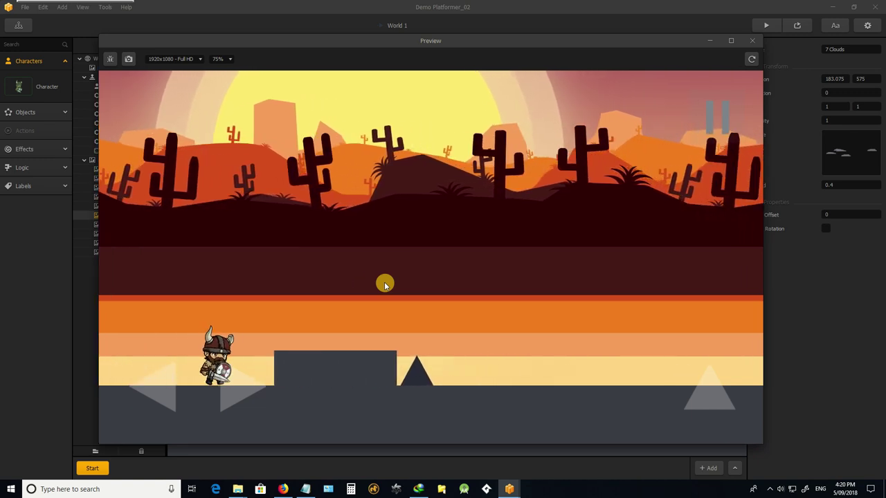
pyautogui.press('Left')
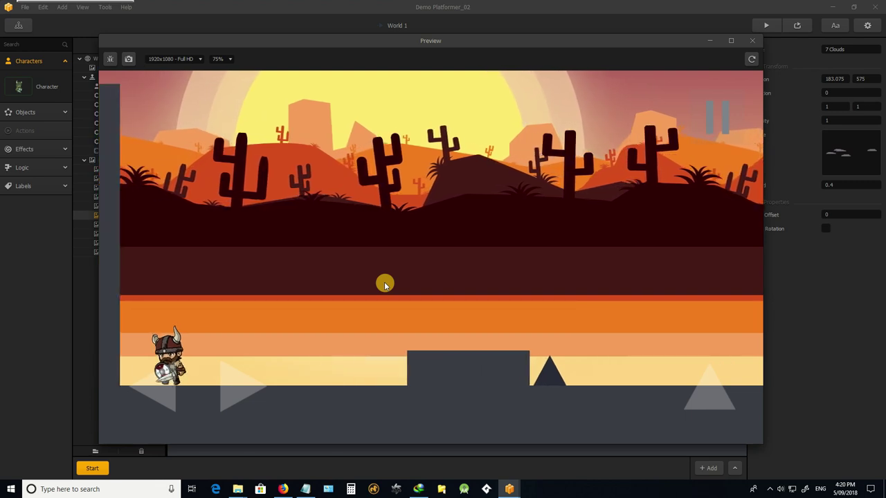
pyautogui.press('Right')
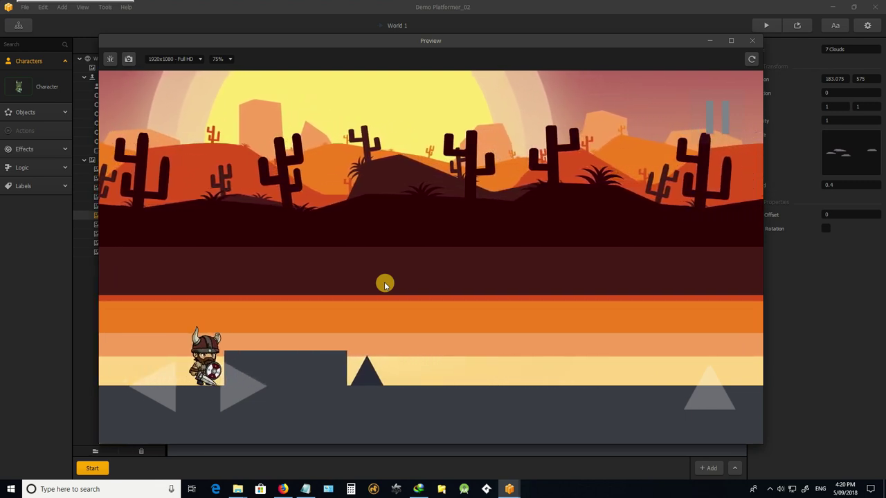
pyautogui.press('Left')
pyautogui.press('Right')
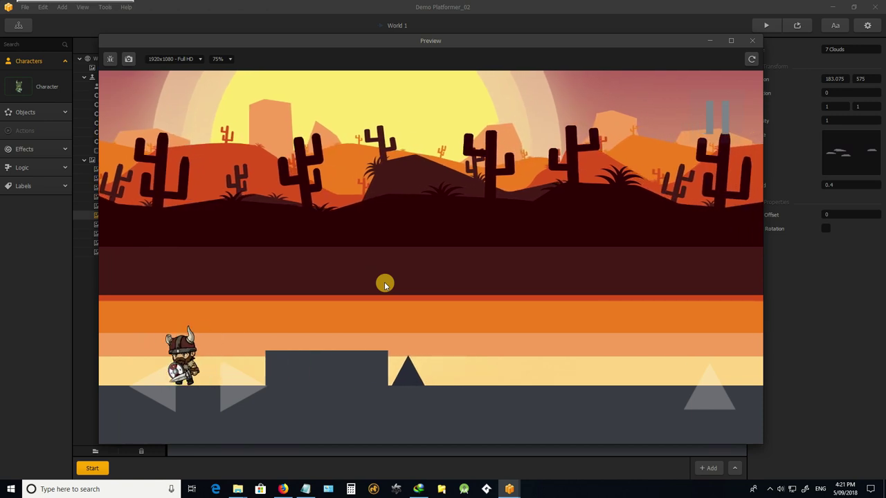
pyautogui.press('Left')
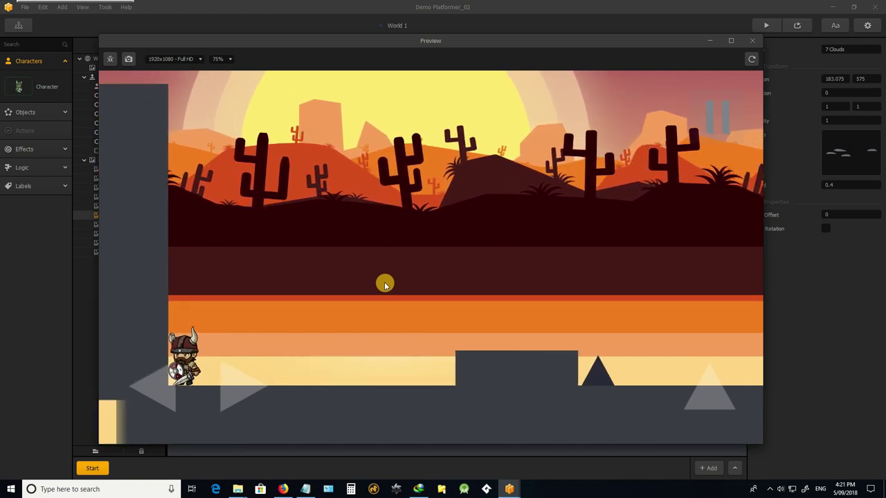
pyautogui.press('Right')
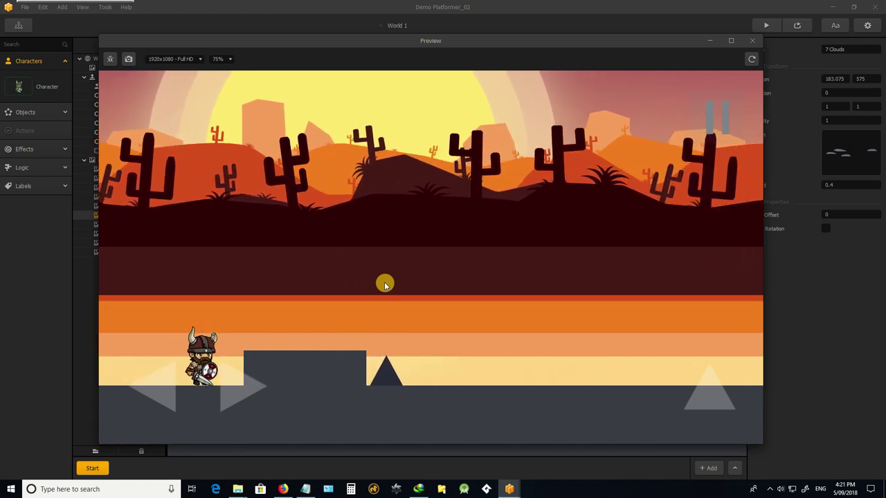
pyautogui.press('Left')
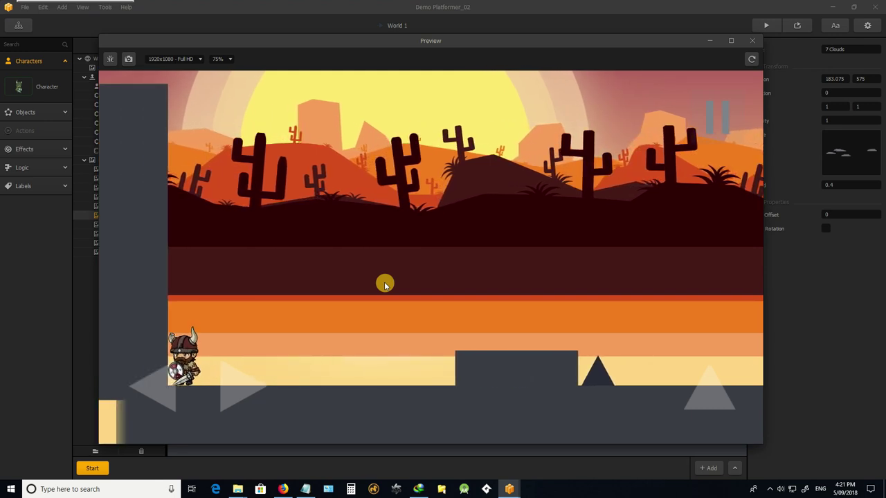
pyautogui.press('Right')
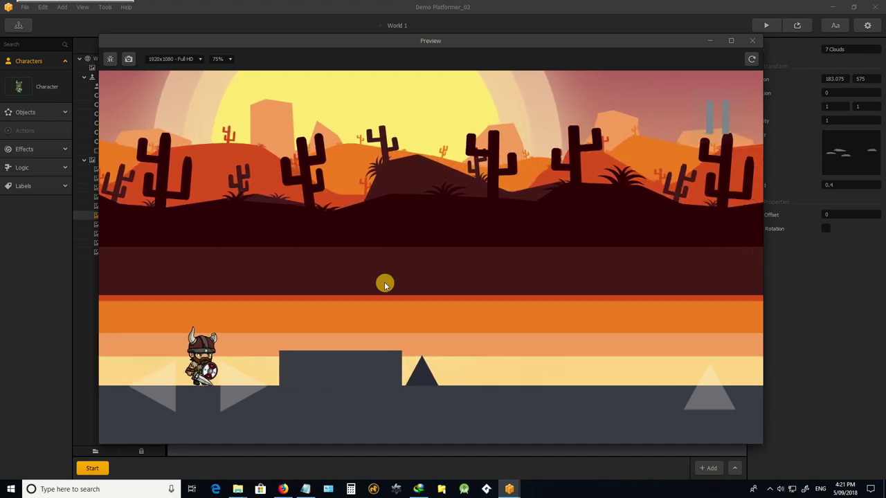
# - Close the preview, move 1 Layer1 lower, and replay the level to check it
pyautogui.click(755, 43)
pyautogui.scroll(-5, 452, 313)
pyautogui.scroll(5, 418, 343)
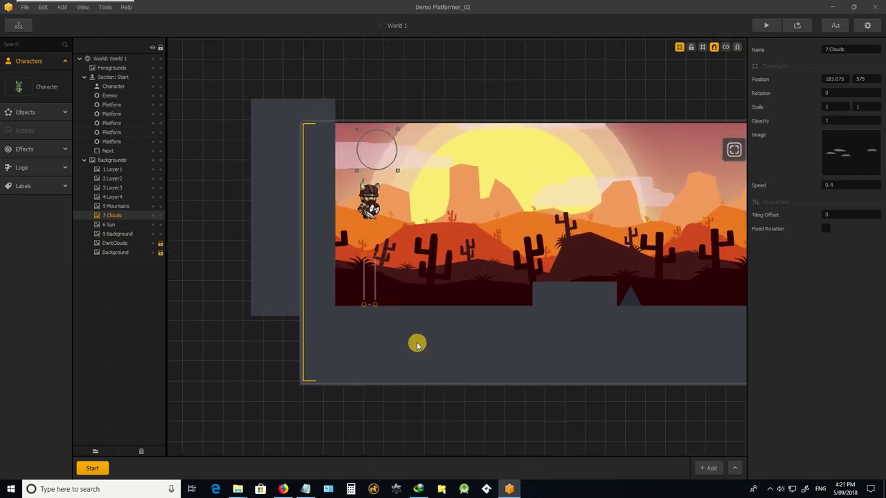
pyautogui.click(485, 266)
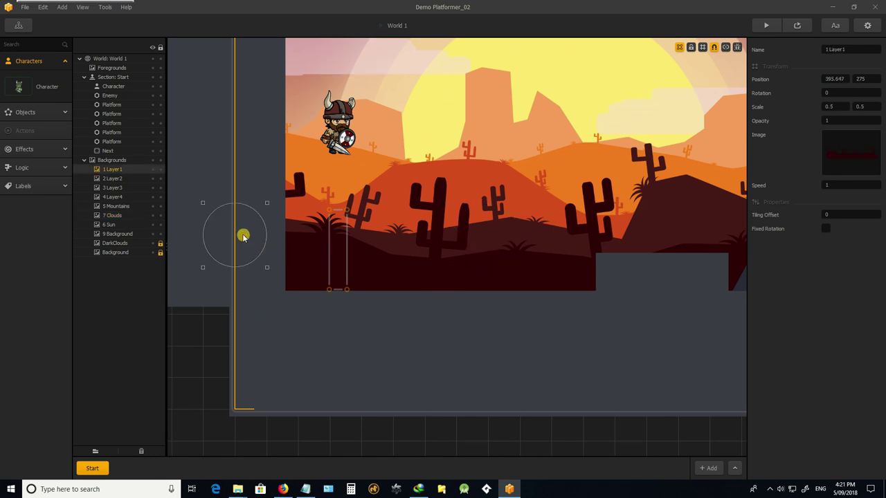
pyautogui.moveTo(243, 236); pyautogui.dragTo(243, 300)
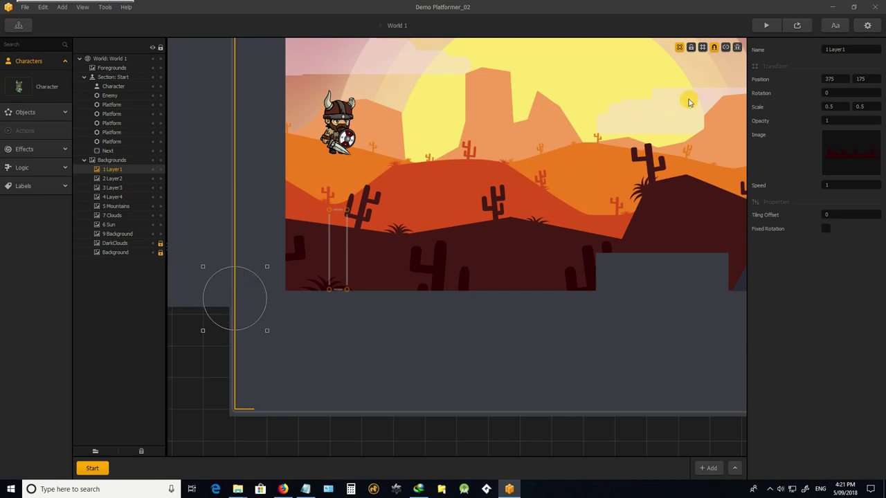
pyautogui.click(797, 26)
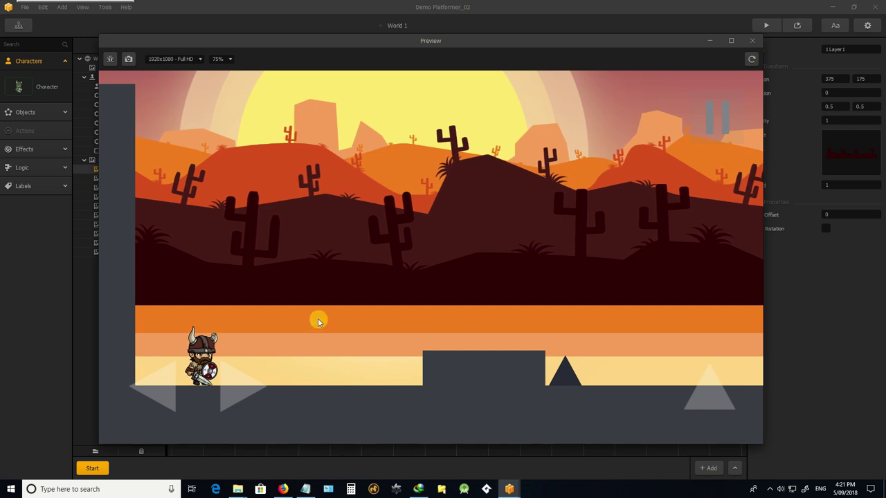
# - Lower 1 Layer1 further onto the ground at Position Y 0.1, then preview again
pyautogui.click(755, 46)
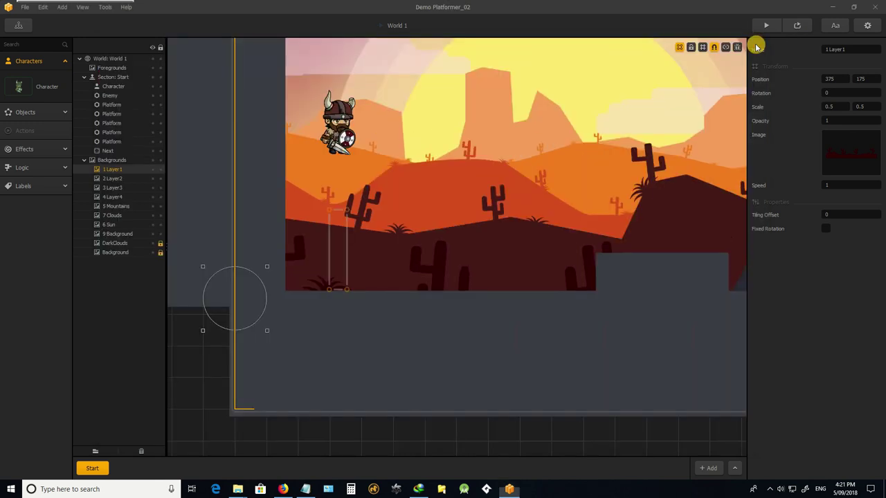
pyautogui.scroll(-4, 408, 214)
pyautogui.scroll(2, 394, 221)
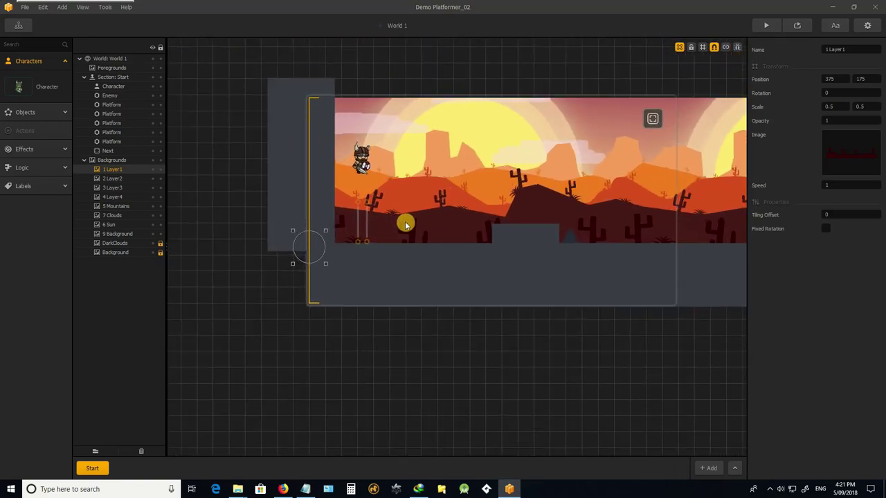
pyautogui.moveTo(316, 249); pyautogui.dragTo(323, 330)
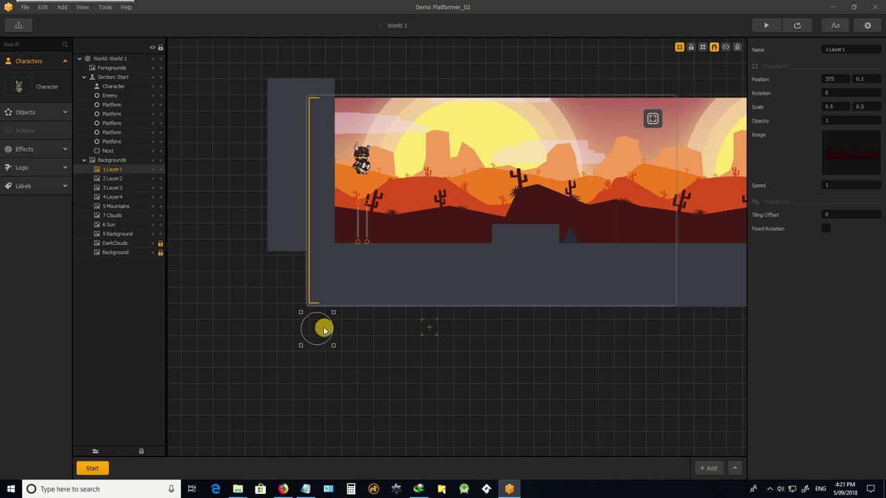
pyautogui.click(797, 26)
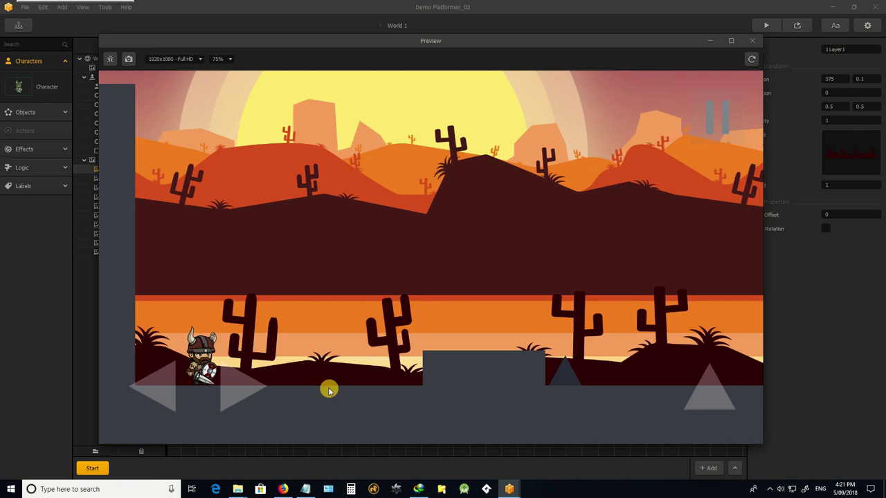
# - Make the Viking jump once, close the Preview, and select the lower ground Platform
pyautogui.click(706, 400)
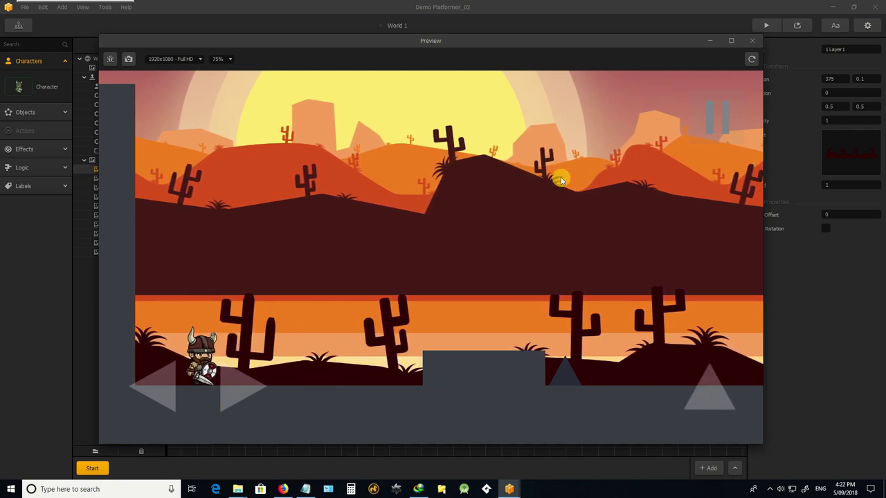
pyautogui.click(752, 40)
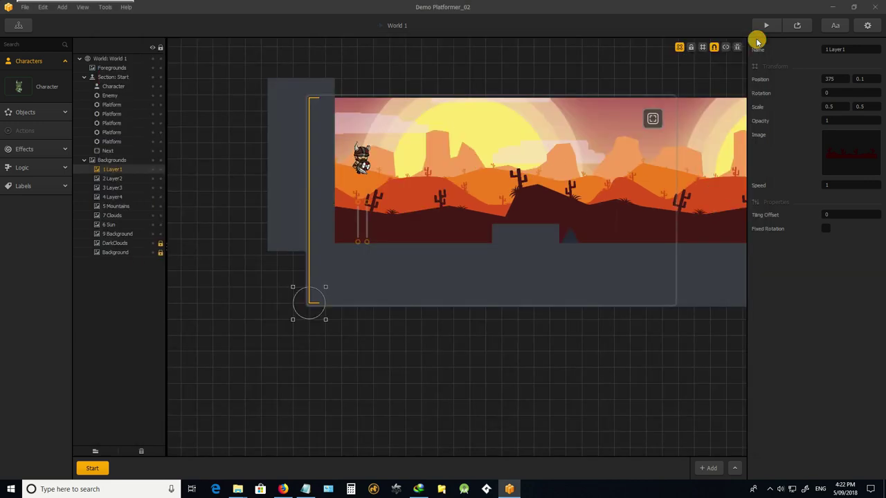
pyautogui.scroll(-3, 374, 256)
pyautogui.scroll(4, 440, 253)
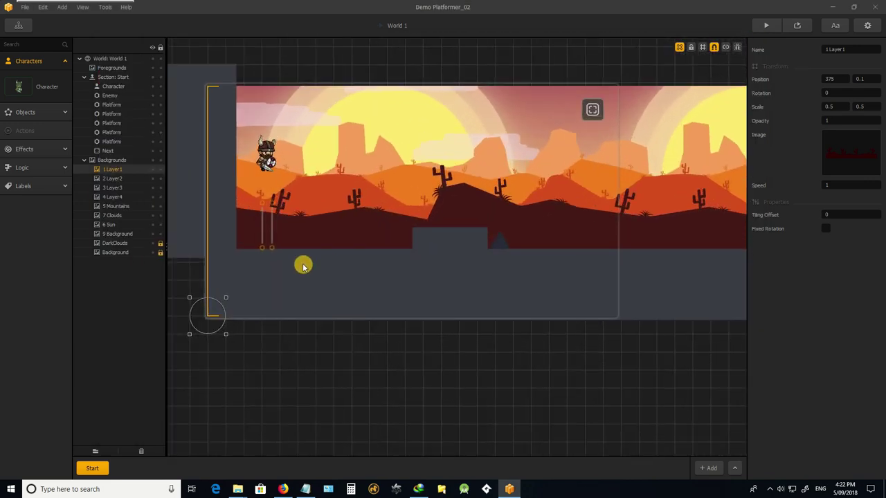
pyautogui.click(300, 275)
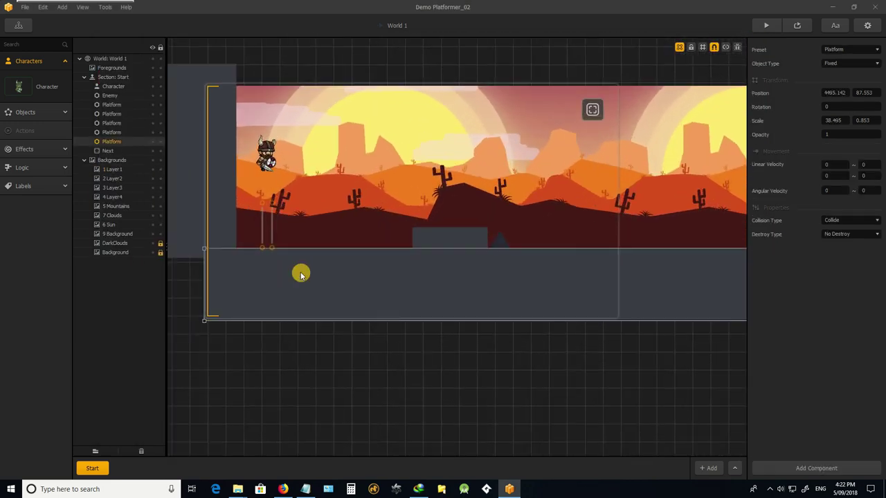
# - Hide the ground Platform in the hierarchy to reveal the layers behind it
pyautogui.click(153, 142)
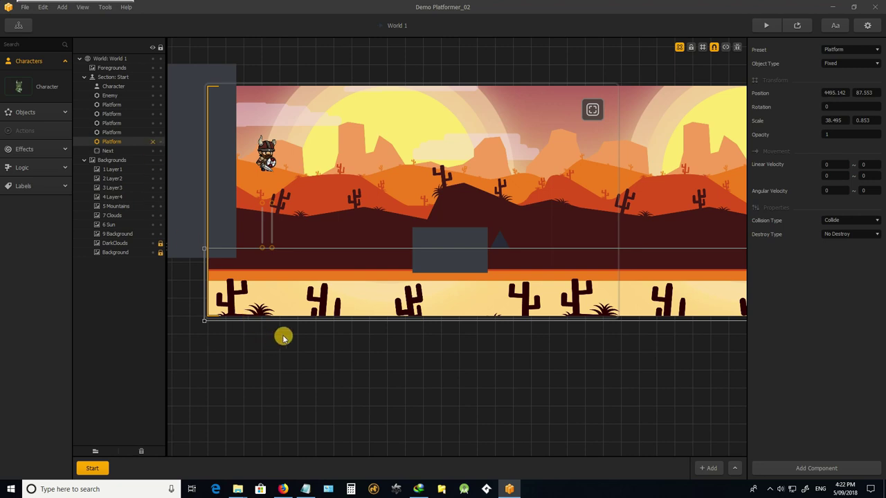
pyautogui.scroll(-1, 312, 187)
pyautogui.scroll(3, 302, 247)
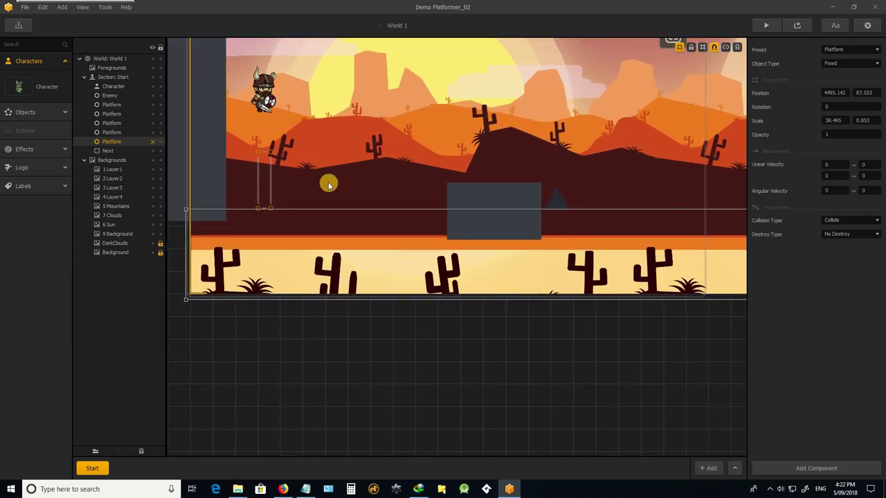
# - Drag 2 Layer2, 3 Layer3, 4 Layer4 (325, 0.1) and 5 Mountains (375, 75) down toward the ground
pyautogui.click(341, 190)
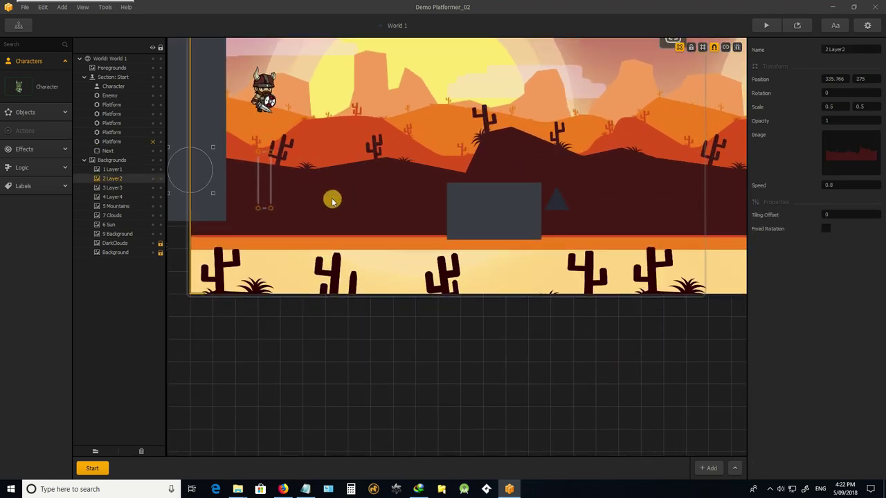
pyautogui.moveTo(194, 177); pyautogui.dragTo(182, 283)
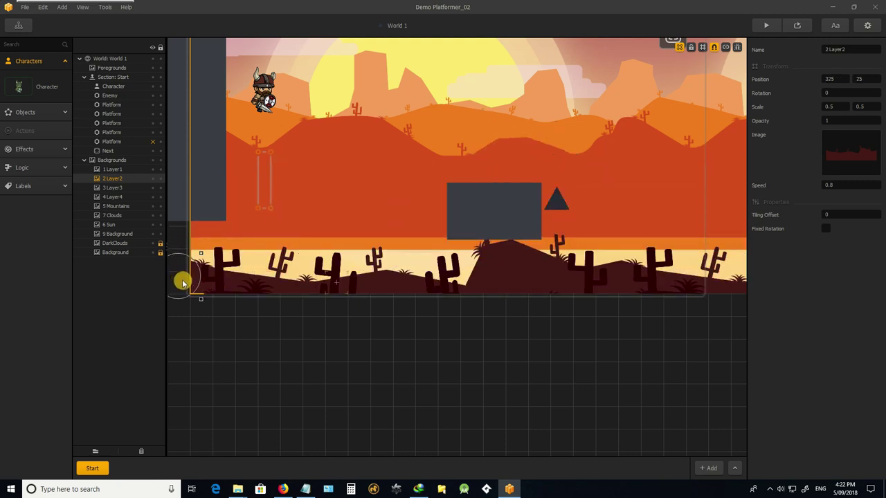
pyautogui.click(320, 164)
pyautogui.moveTo(193, 168); pyautogui.dragTo(188, 294)
pyautogui.click(346, 159)
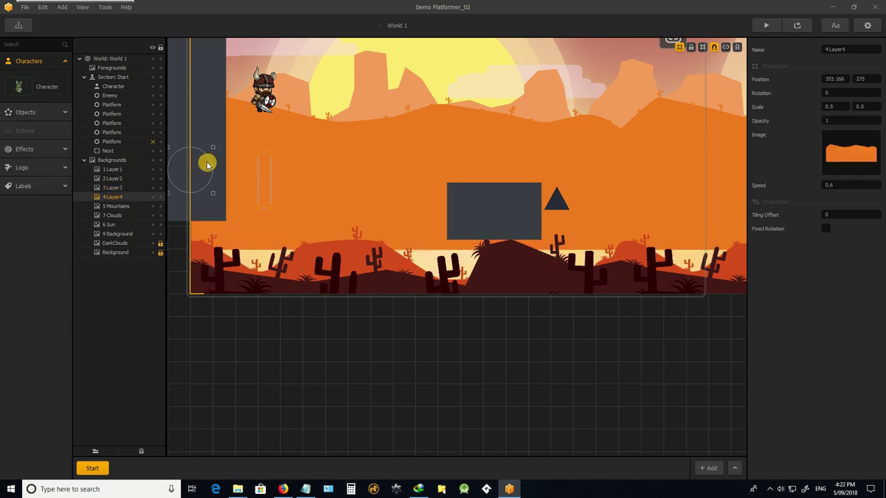
pyautogui.moveTo(207, 164); pyautogui.dragTo(201, 294)
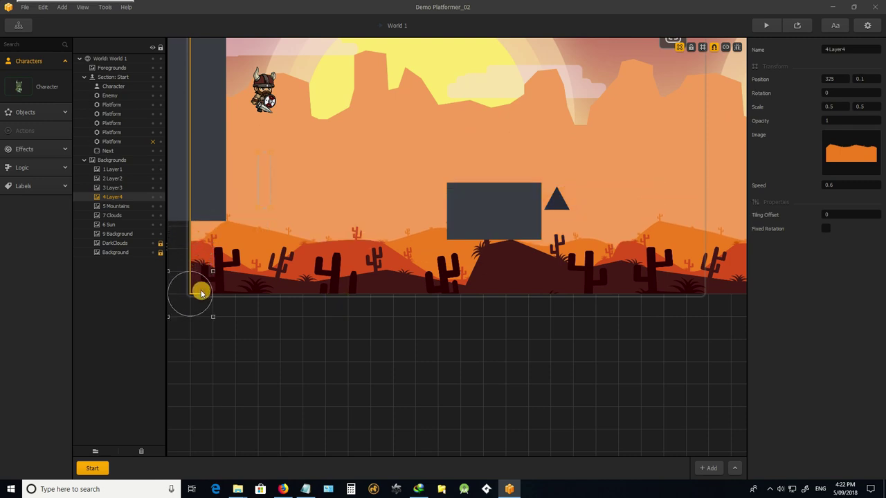
pyautogui.click(374, 127)
pyautogui.moveTo(374, 147); pyautogui.dragTo(369, 268)
# - Drag 7 Clouds, 6 Sun and 9 Background (to 25, 225) down, then unhide the ground Platform
pyautogui.click(115, 216)
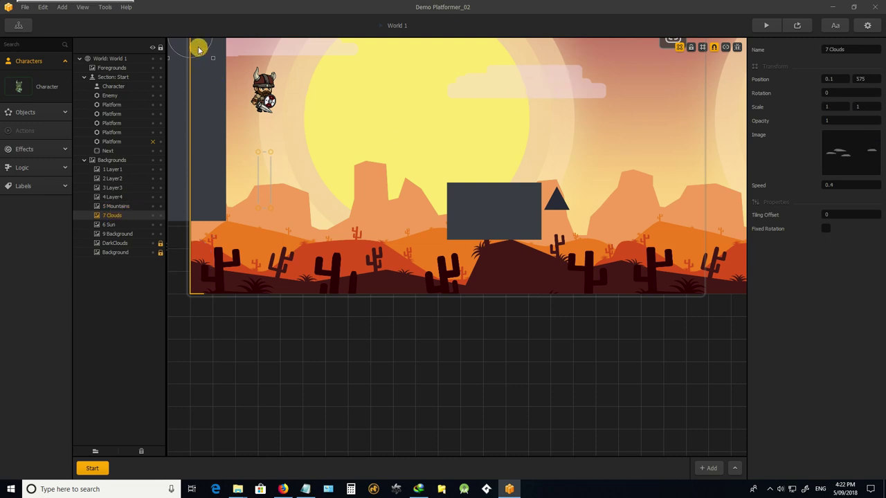
pyautogui.moveTo(198, 50); pyautogui.dragTo(214, 190)
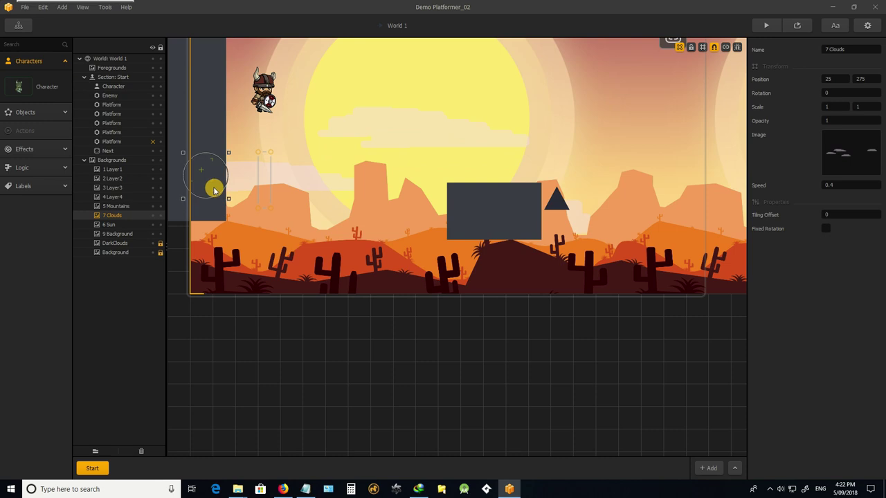
pyautogui.click(110, 225)
pyautogui.moveTo(201, 152); pyautogui.dragTo(217, 245)
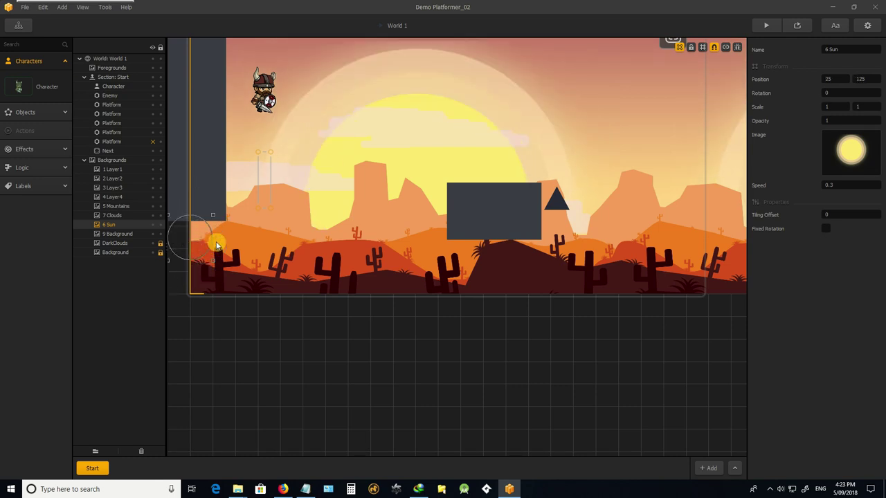
pyautogui.click(118, 235)
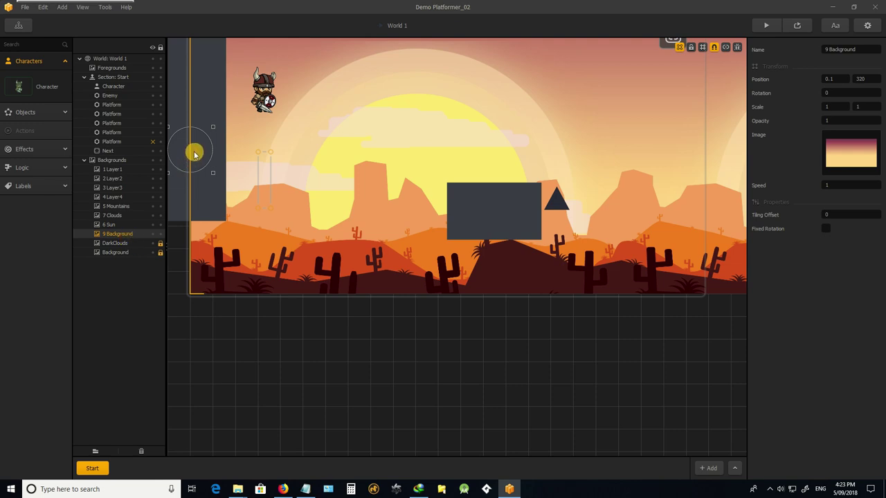
pyautogui.moveTo(193, 151)
pyautogui.mouseDown()
pyautogui.moveTo(192, 288)
pyautogui.moveTo(219, 182)
pyautogui.moveTo(238, 240)
pyautogui.mouseUp()
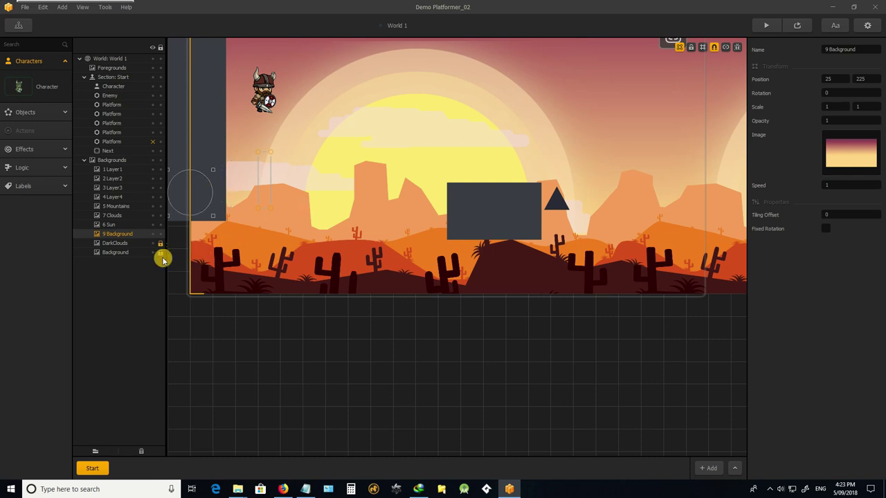
pyautogui.click(152, 142)
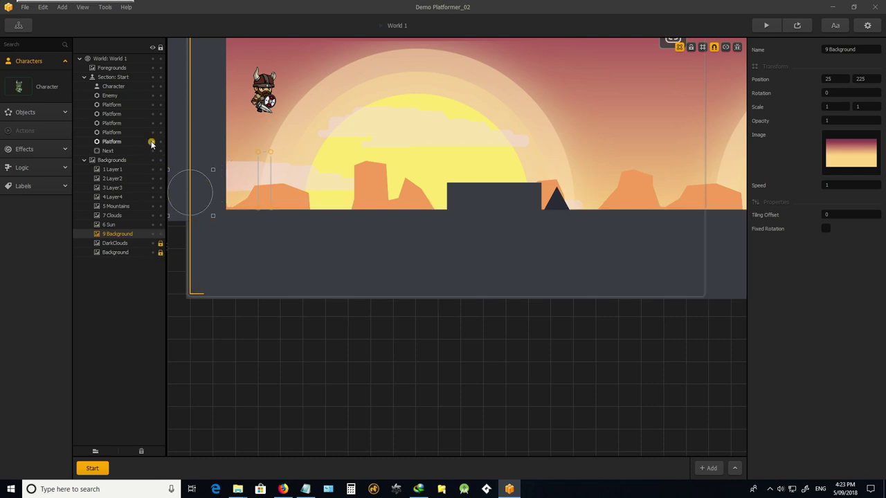
# - Run the Viking right in Preview, jumping past the grey block, then back left to watch the layers scroll
pyautogui.click(804, 25)
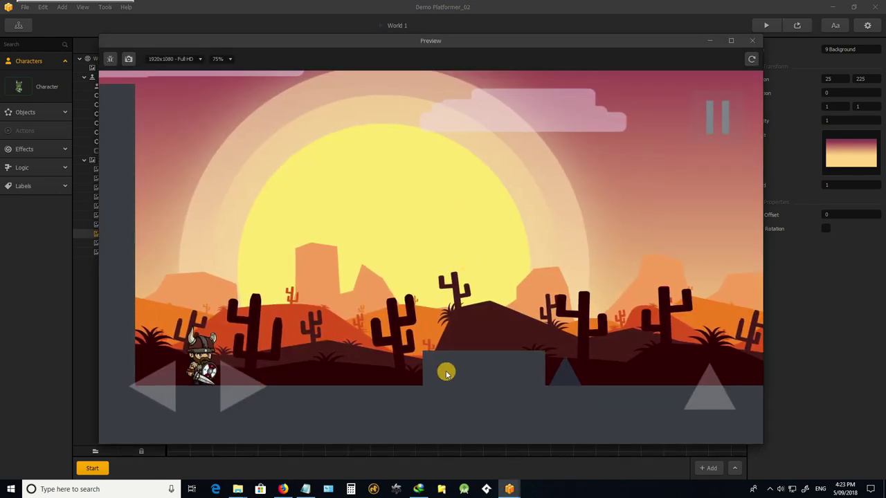
pyautogui.press('Right')
pyautogui.press('Left')
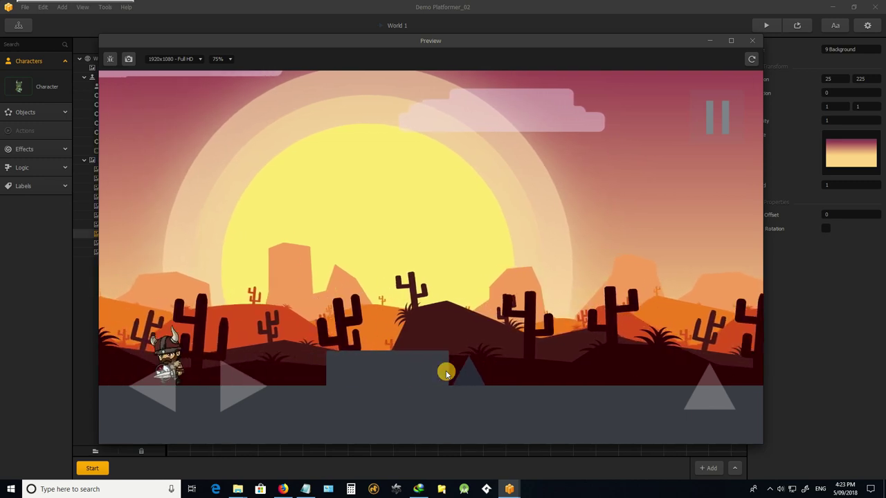
pyautogui.press('Right')
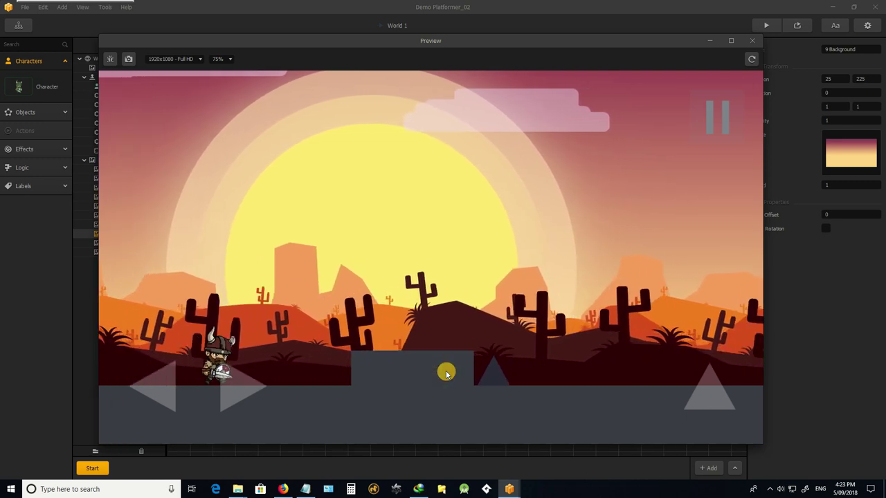
pyautogui.press('Up')
pyautogui.press('Up')
pyautogui.press('Right')
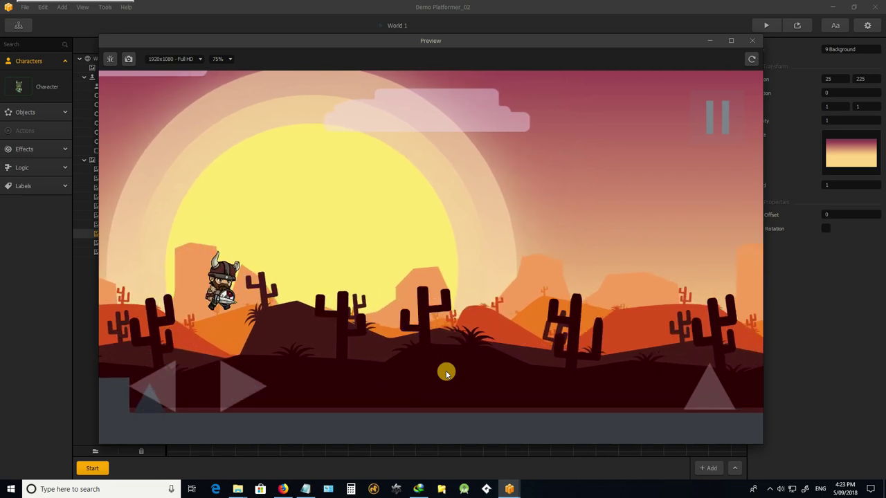
pyautogui.press('Right')
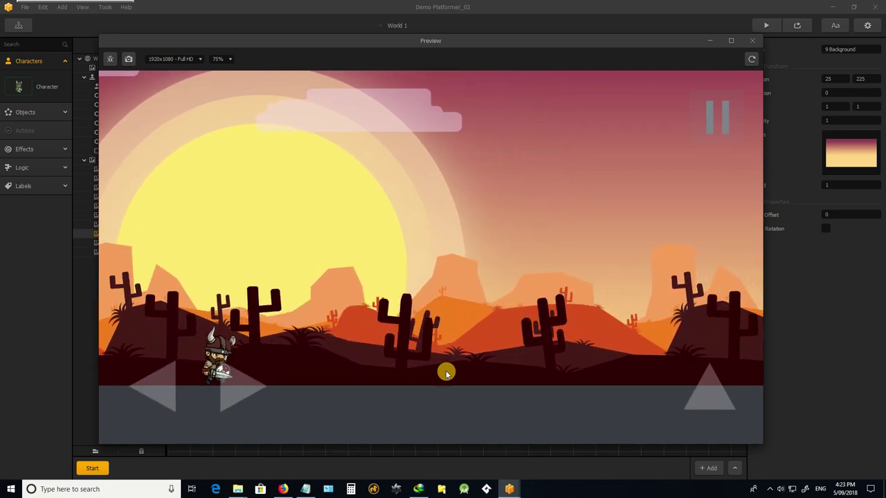
pyautogui.press('Right')
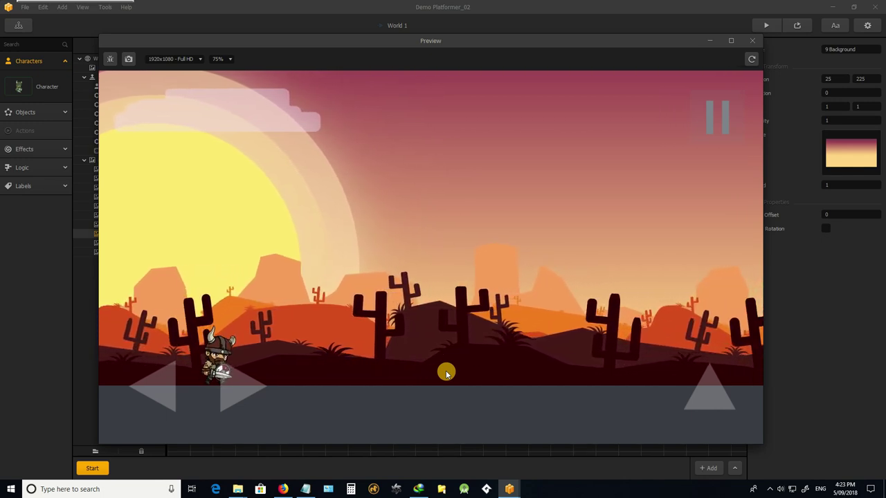
pyautogui.press('Left')
pyautogui.press('Left')
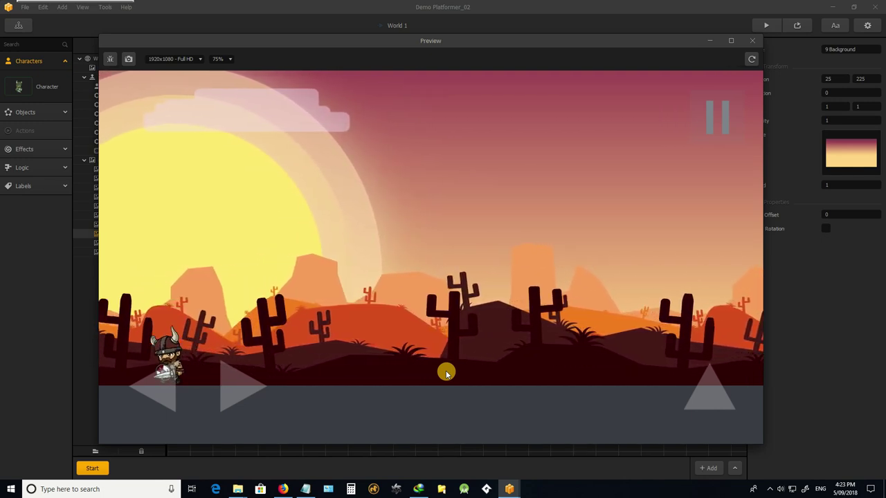
pyautogui.press('Left')
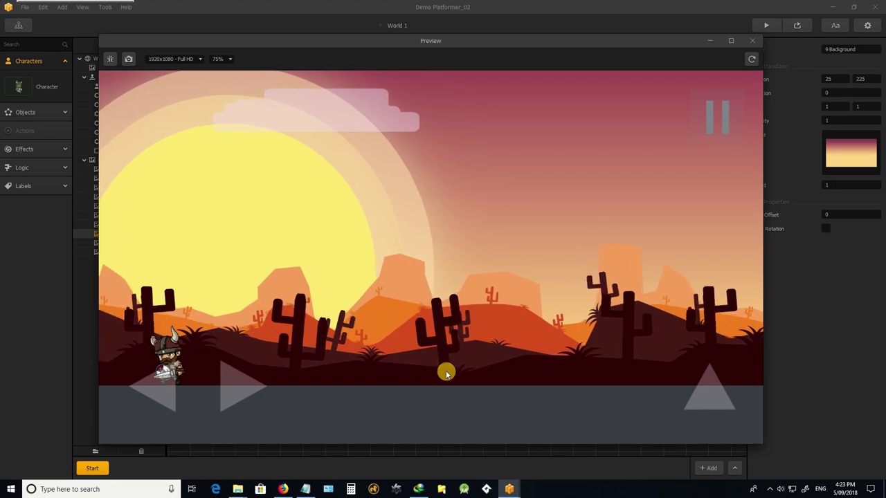
pyautogui.press('Left')
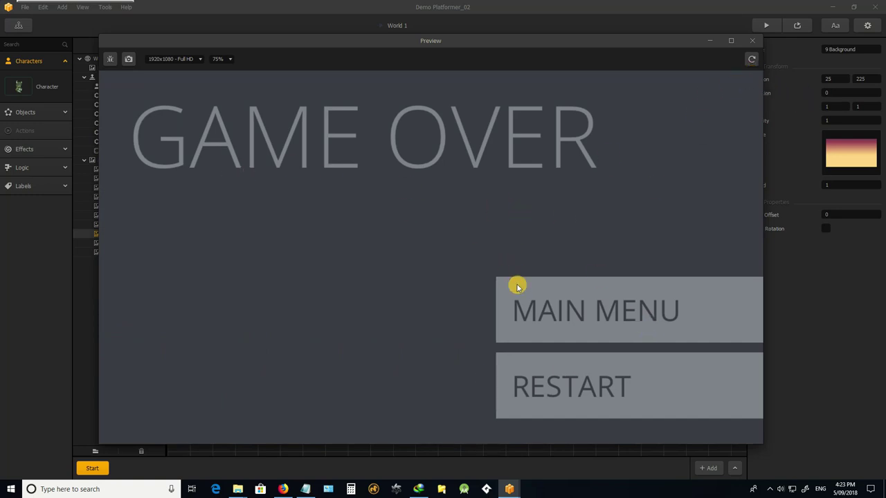
# - Close the Preview, then select the ground platform and the small dark platform to inspect them
pyautogui.click(754, 41)
pyautogui.scroll(-4, 332, 342)
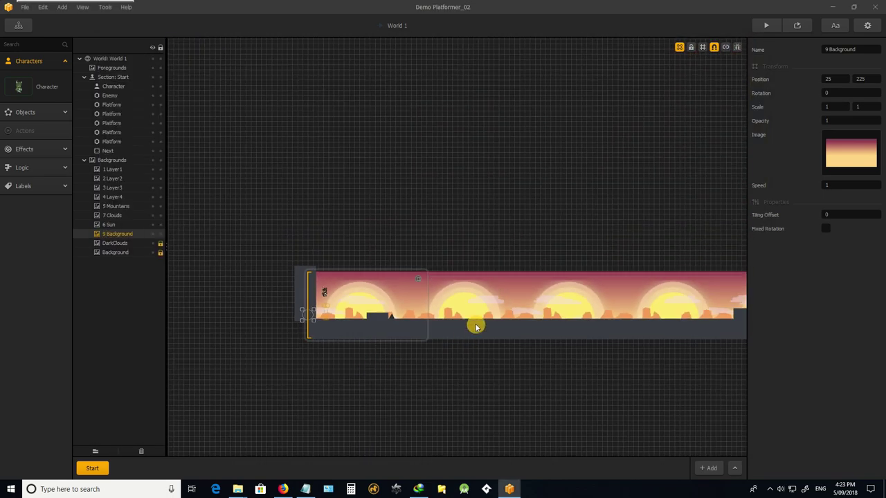
pyautogui.scroll(5, 277, 346)
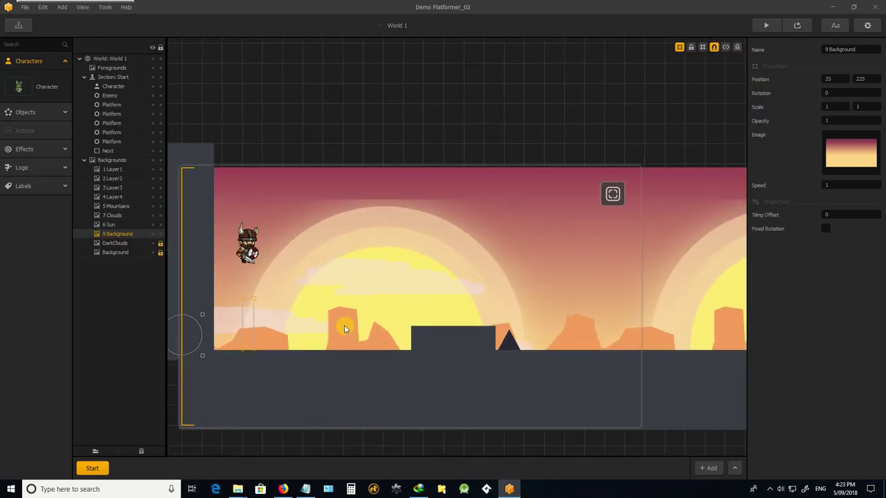
pyautogui.scroll(2, 345, 329)
pyautogui.scroll(-3, 346, 358)
pyautogui.scroll(3, 360, 371)
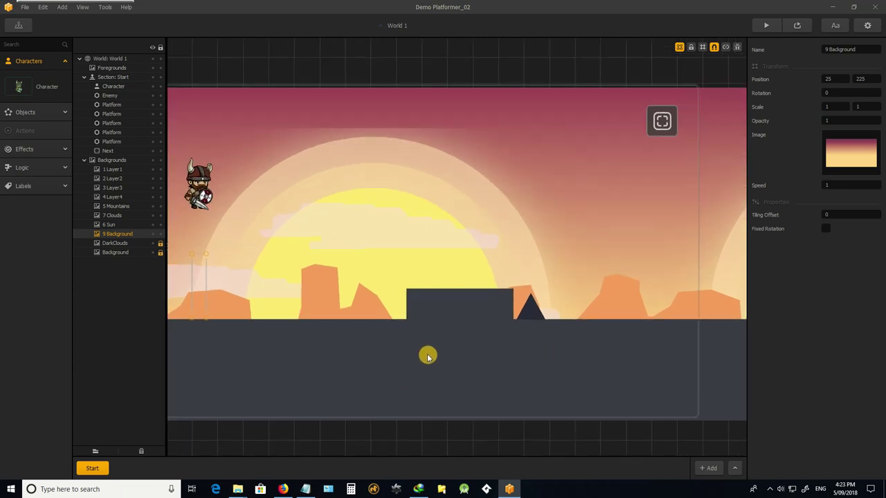
pyautogui.click(427, 358)
pyautogui.click(471, 313)
pyautogui.click(443, 395)
# - Zoom the canvas and re-check the small dark block and the large ground platform
pyautogui.scroll(-3, 443, 370)
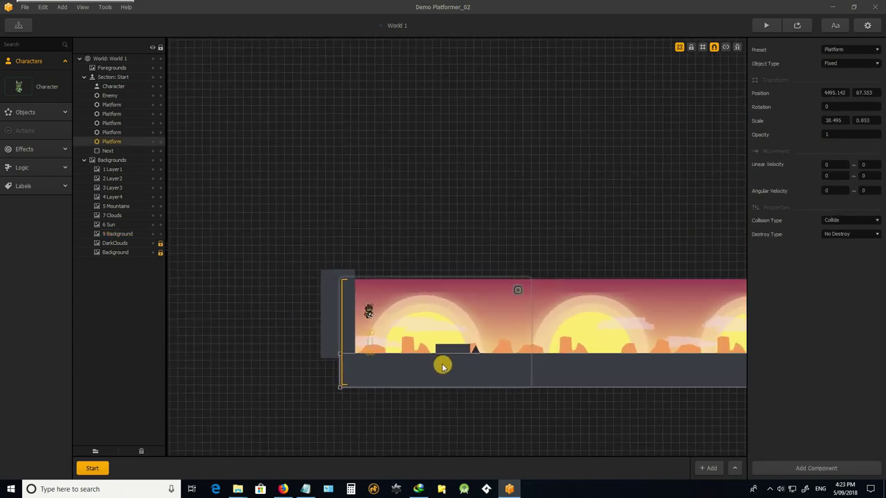
pyautogui.scroll(3, 436, 360)
pyautogui.scroll(2, 463, 337)
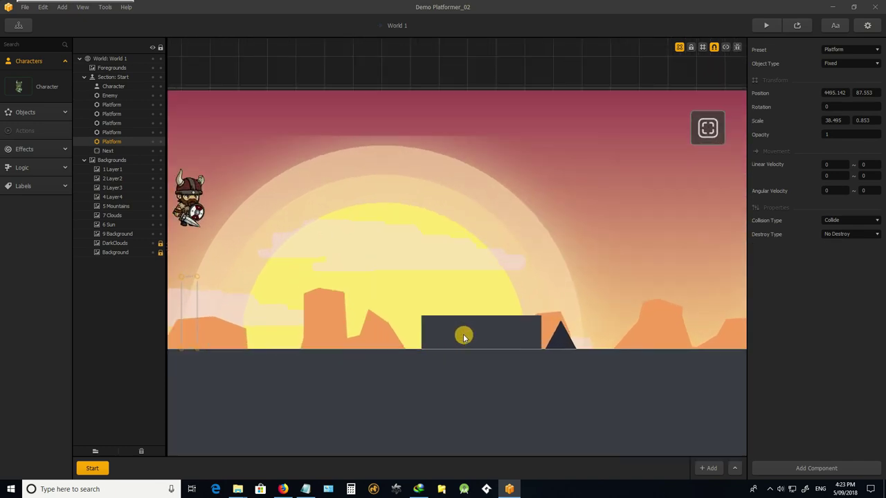
pyautogui.scroll(-3, 464, 337)
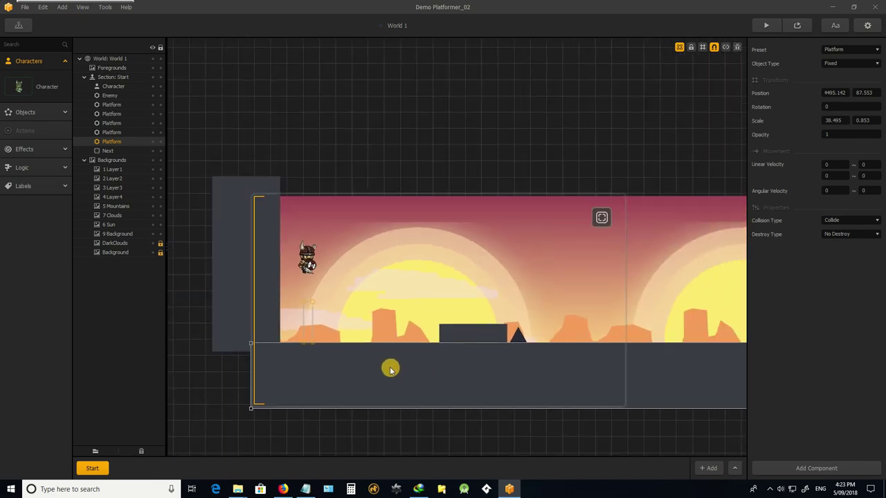
pyautogui.click(471, 337)
pyautogui.click(491, 383)
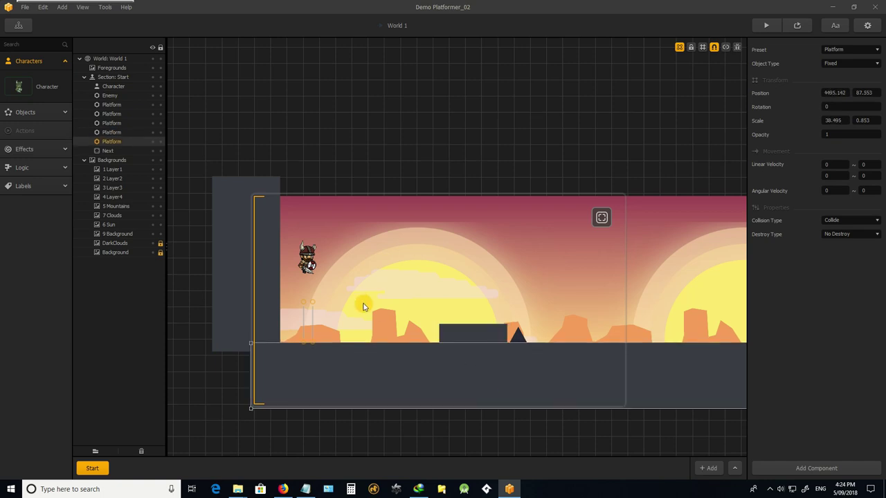
pyautogui.scroll(1, 342, 281)
pyautogui.scroll(-3, 360, 259)
pyautogui.scroll(1, 436, 251)
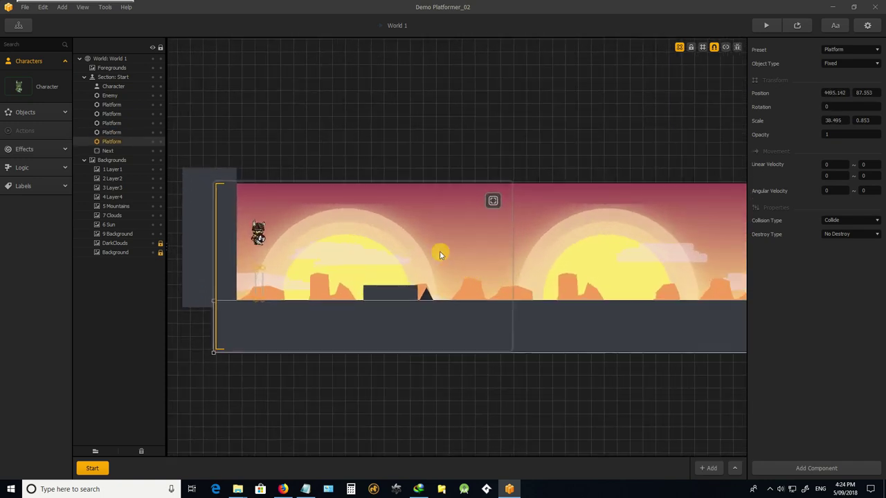
pyautogui.scroll(-1, 310, 212)
pyautogui.scroll(1, 279, 197)
pyautogui.scroll(1, 301, 216)
pyautogui.scroll(-1, 360, 228)
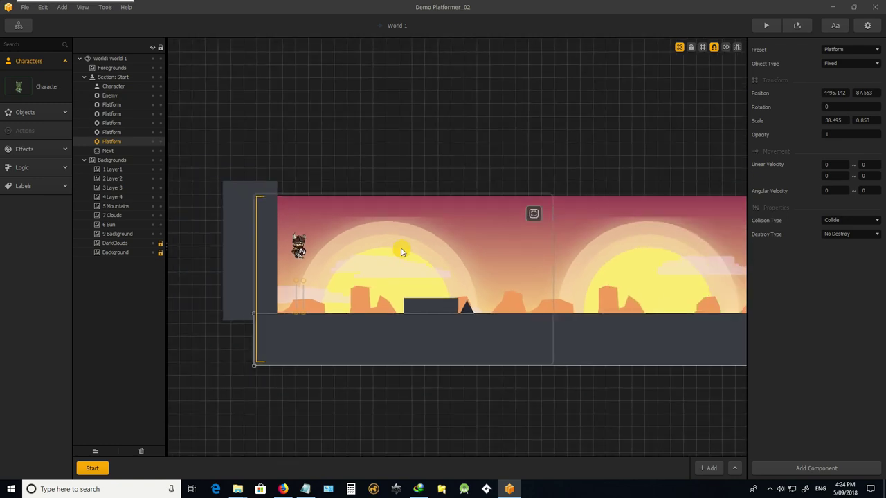
pyautogui.scroll(1, 449, 221)
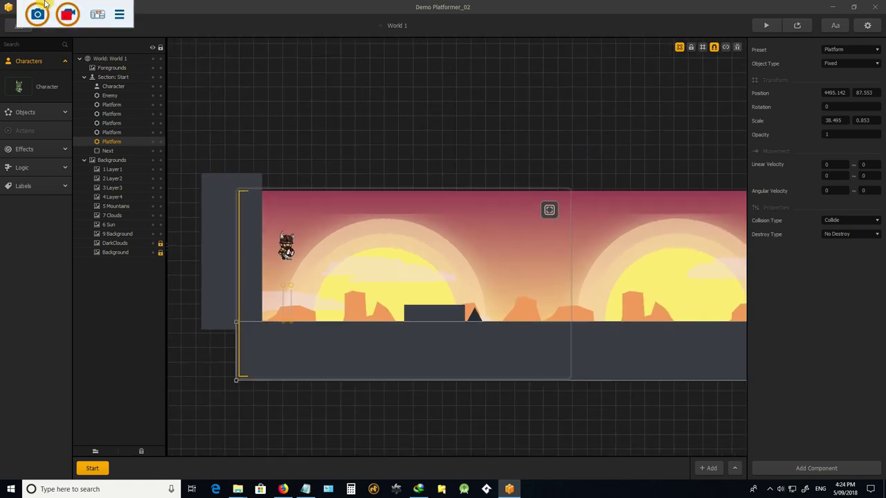